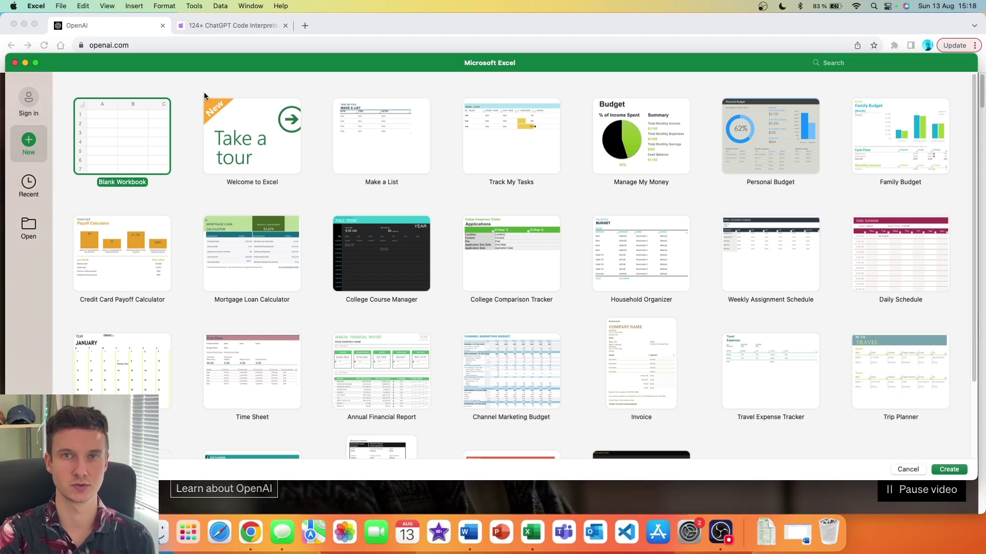
# Sign in to the Microsoft account and create a blank workbook.
pyautogui.click(24, 97)
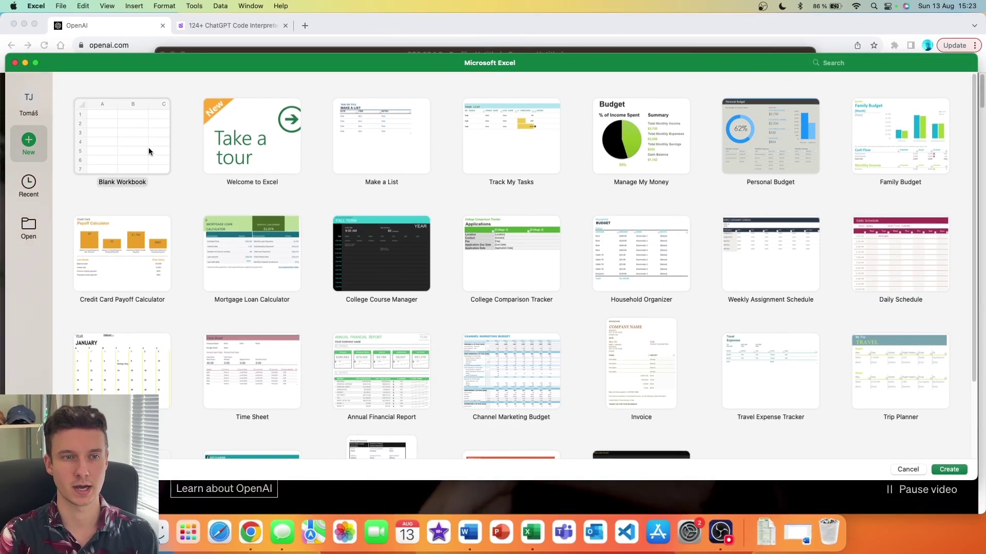
pyautogui.doubleClick(149, 146)
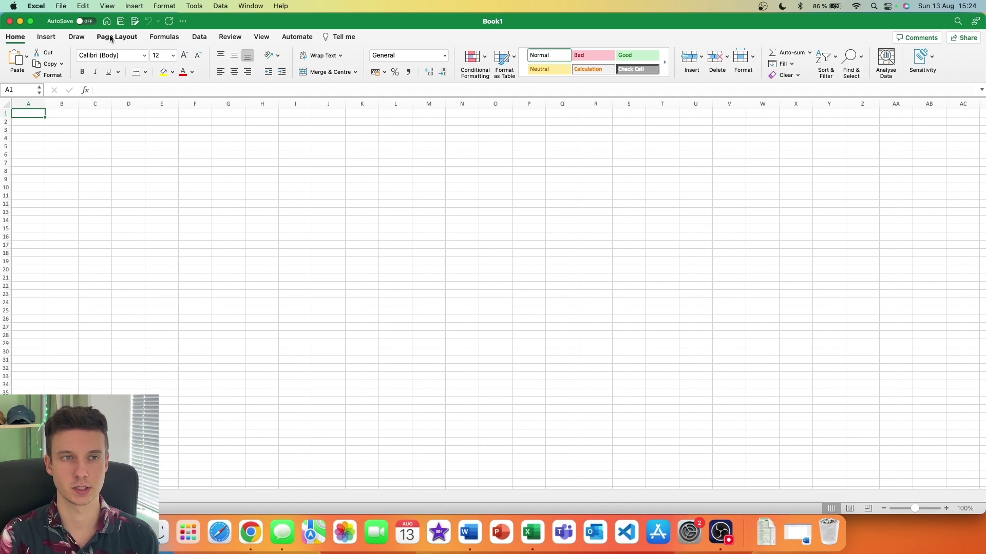
# Find the ChatGPT for Excel add-in in the Office Add-ins store, install it and show its pane.
pyautogui.click(52, 38)
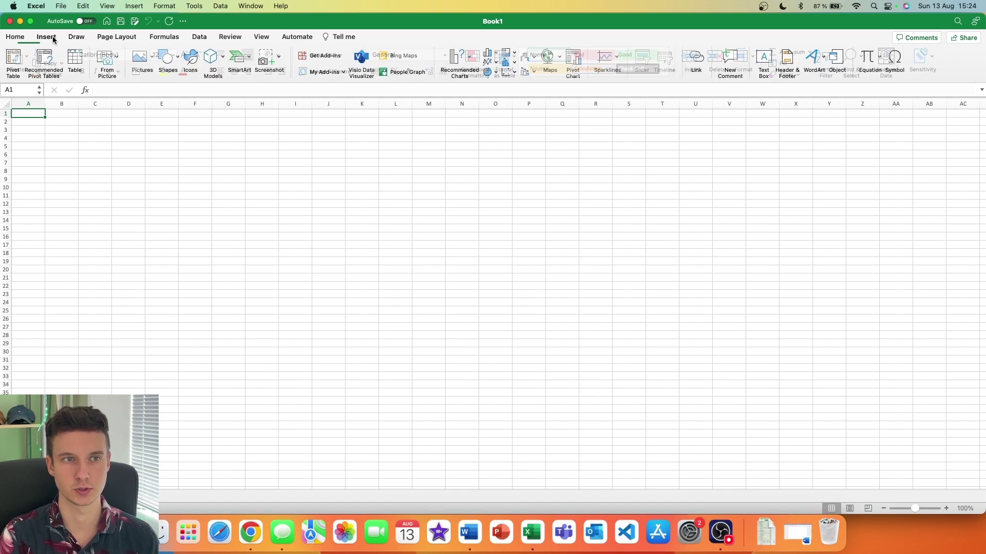
pyautogui.click(318, 57)
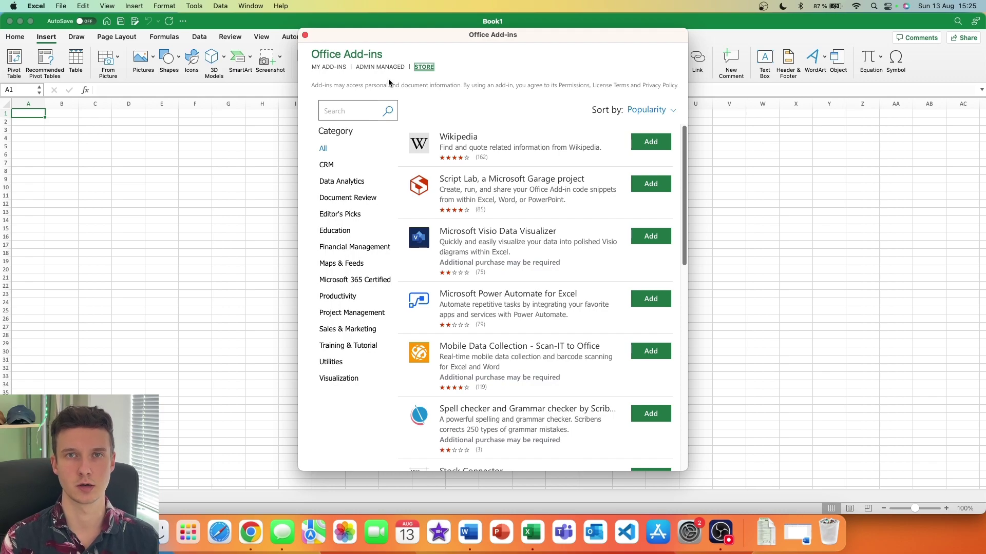
pyautogui.write('Chatgpt for exc')
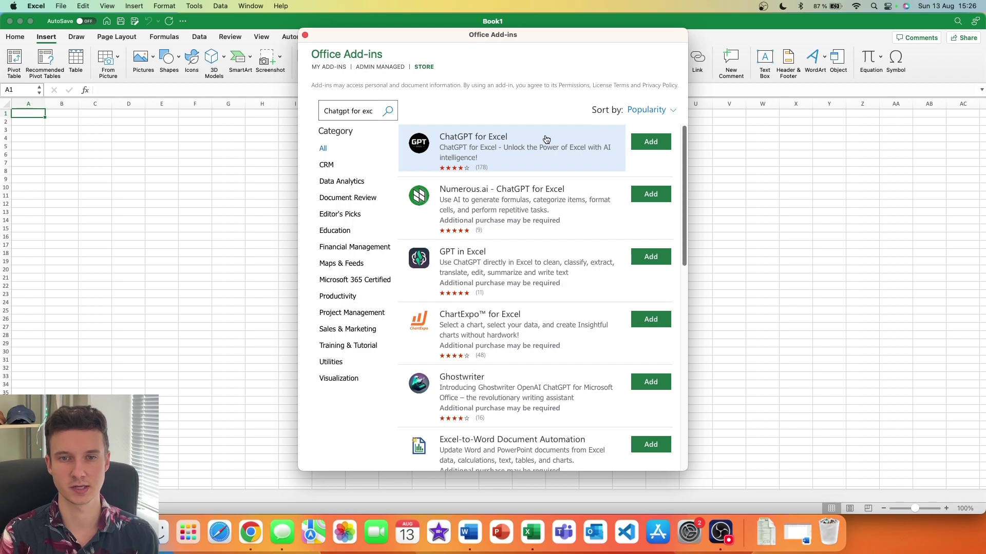
pyautogui.click(648, 147)
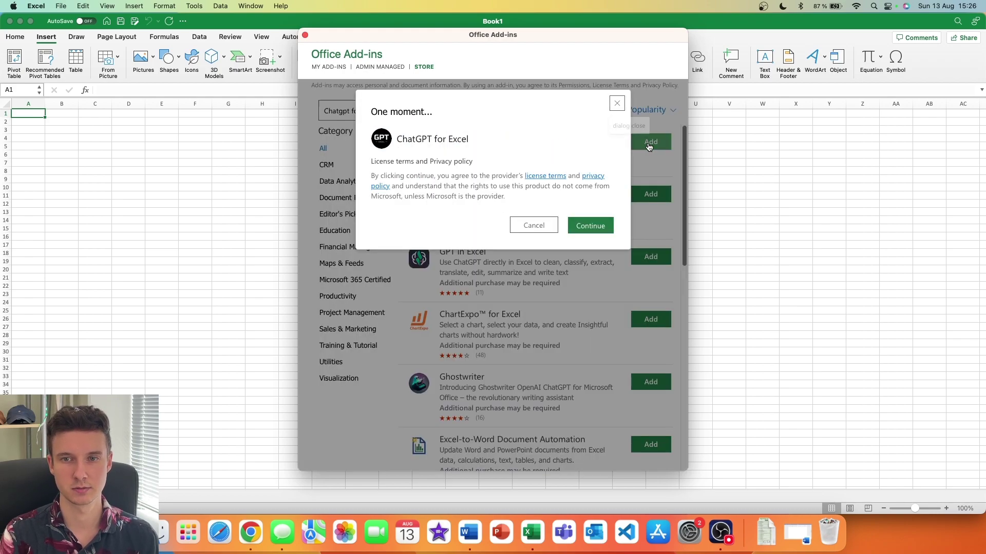
pyautogui.click(597, 229)
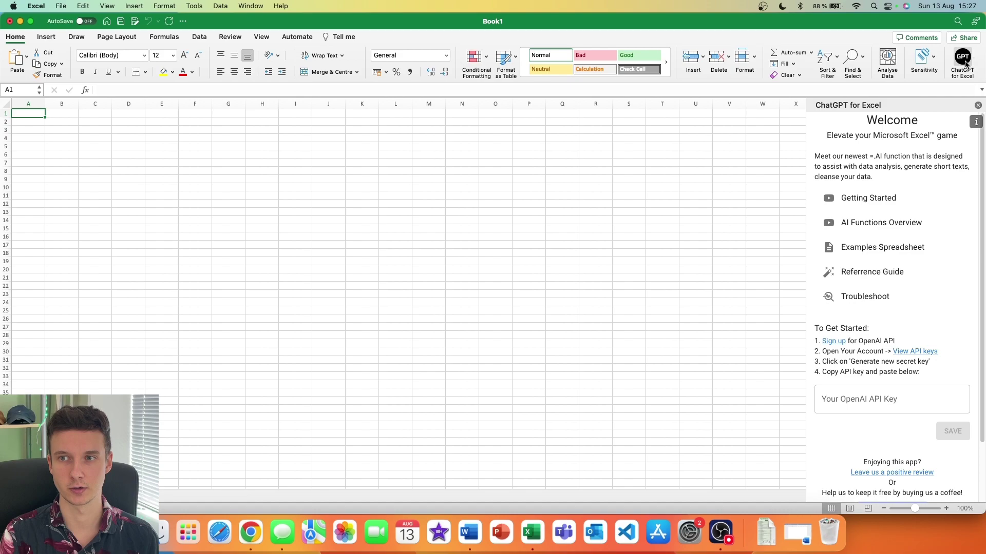
pyautogui.click(968, 61)
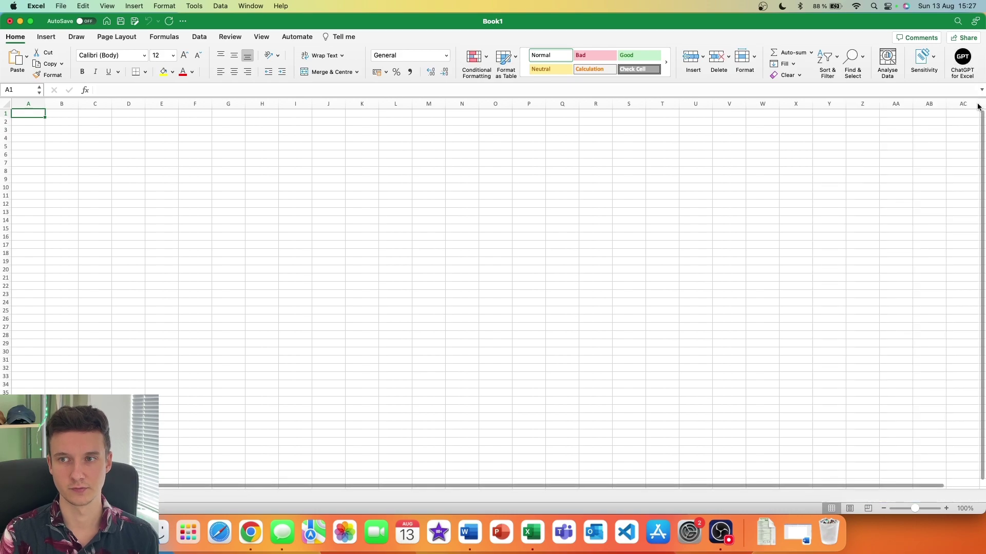
pyautogui.click(965, 60)
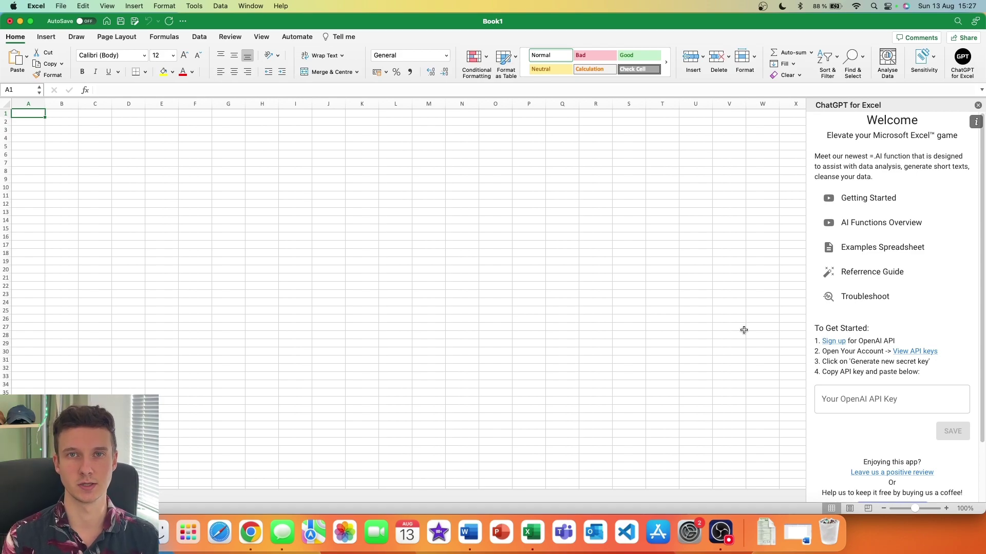
# Switch to Chrome, log in to OpenAI's API platform and open the account's API keys page.
pyautogui.press('super+Tab')
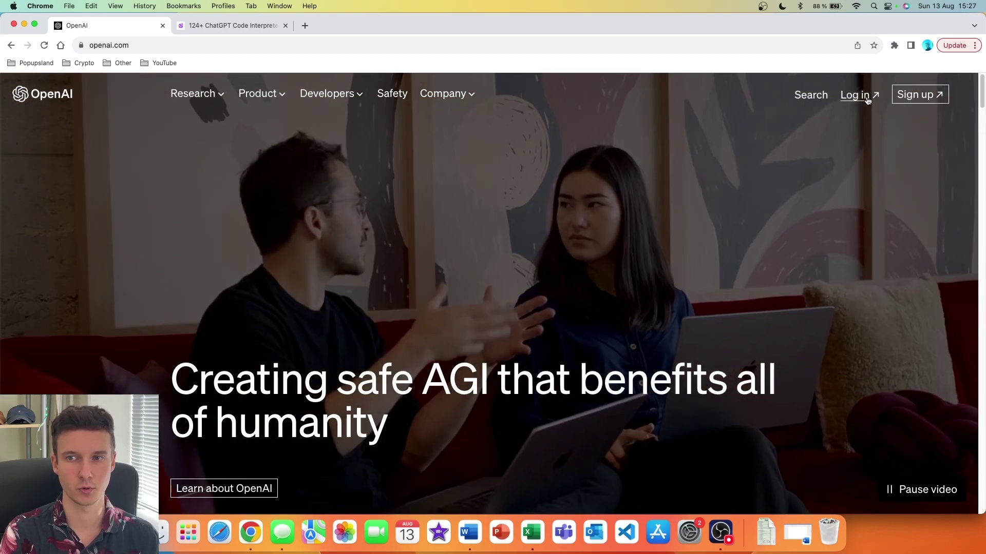
pyautogui.click(866, 97)
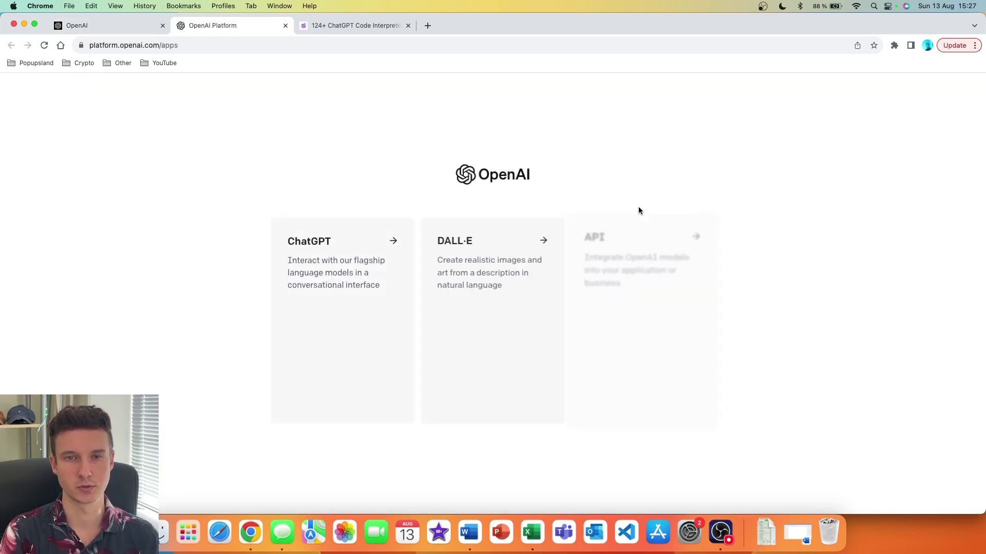
pyautogui.click(645, 269)
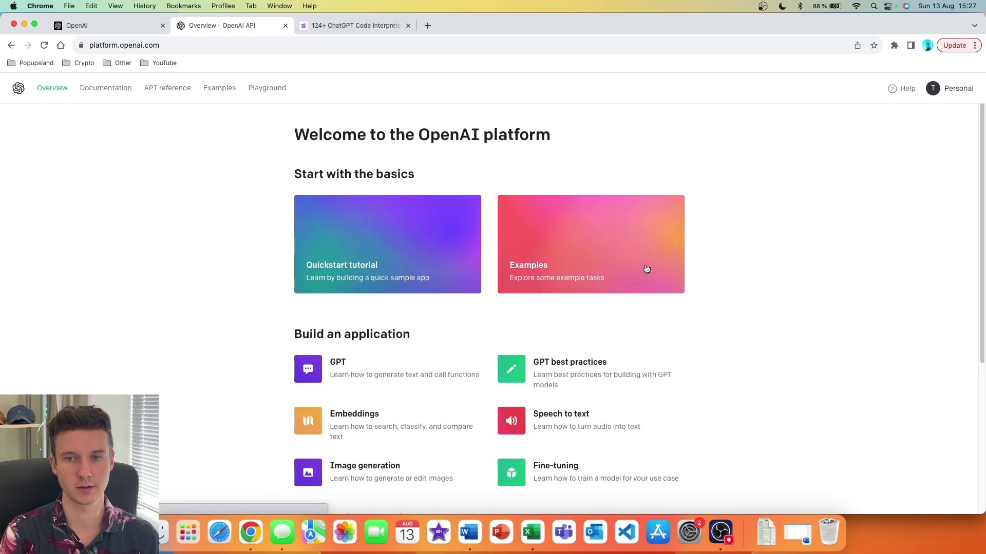
pyautogui.click(947, 93)
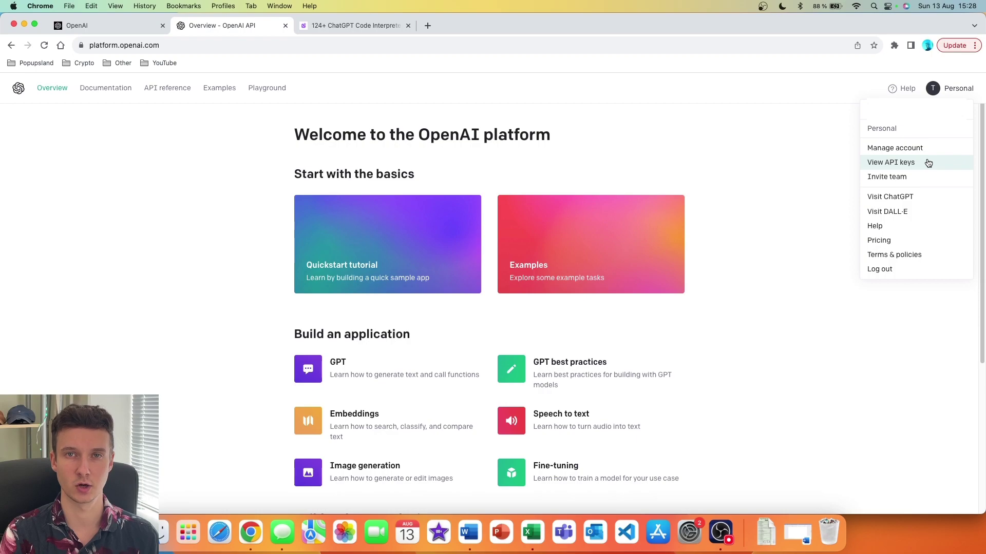
pyautogui.click(928, 164)
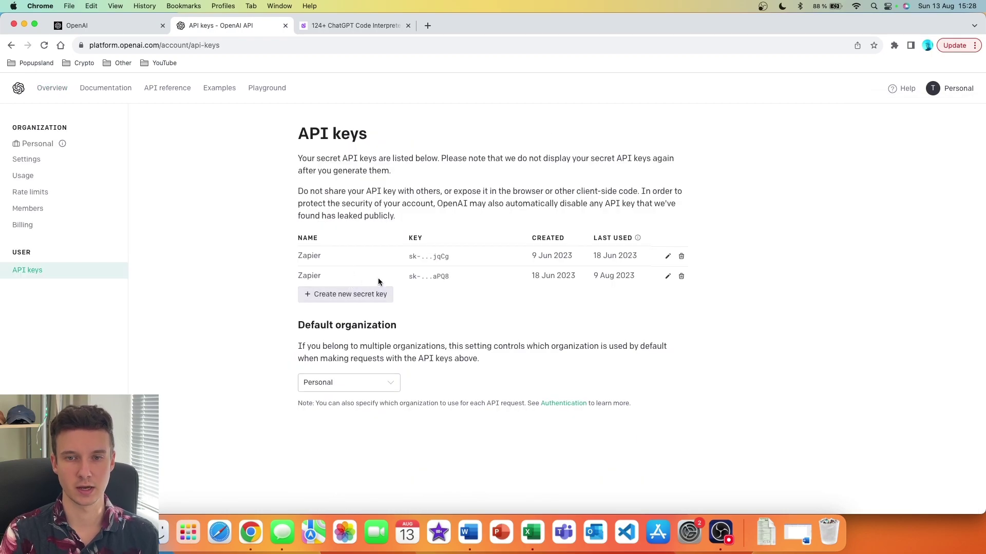
# Create a new OpenAI secret key named Excel and copy it.
pyautogui.click(363, 301)
pyautogui.write('Excel')
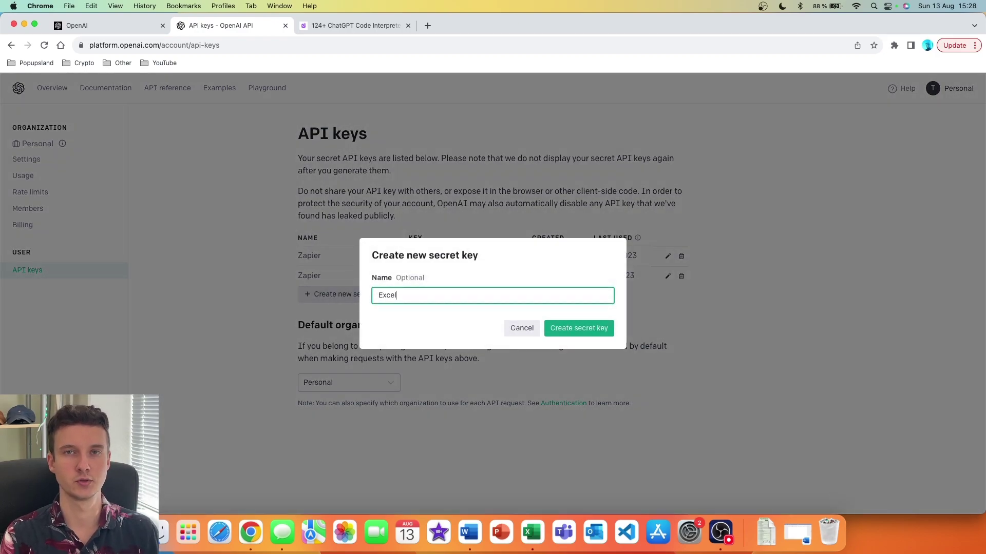
pyautogui.click(581, 331)
pyautogui.click(604, 311)
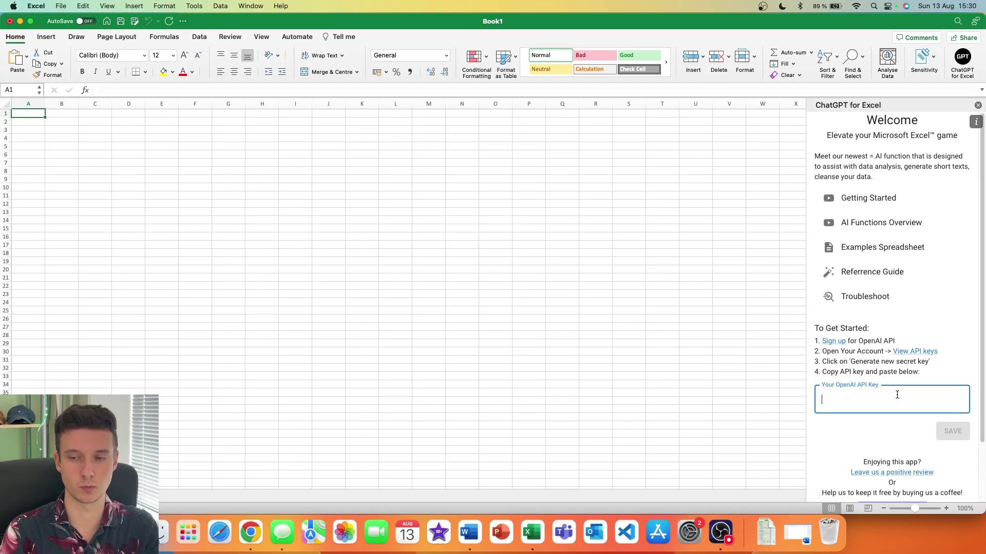
# Paste the OpenAI API key into the ChatGPT for Excel add-in in Excel, save it and review the available AI functions.
pyautogui.press('super+v')
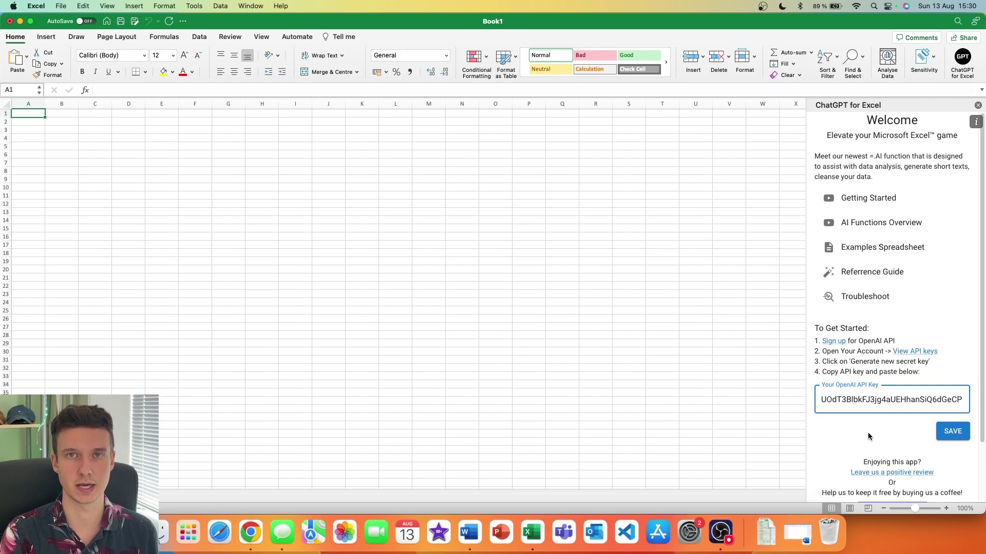
pyautogui.click(946, 433)
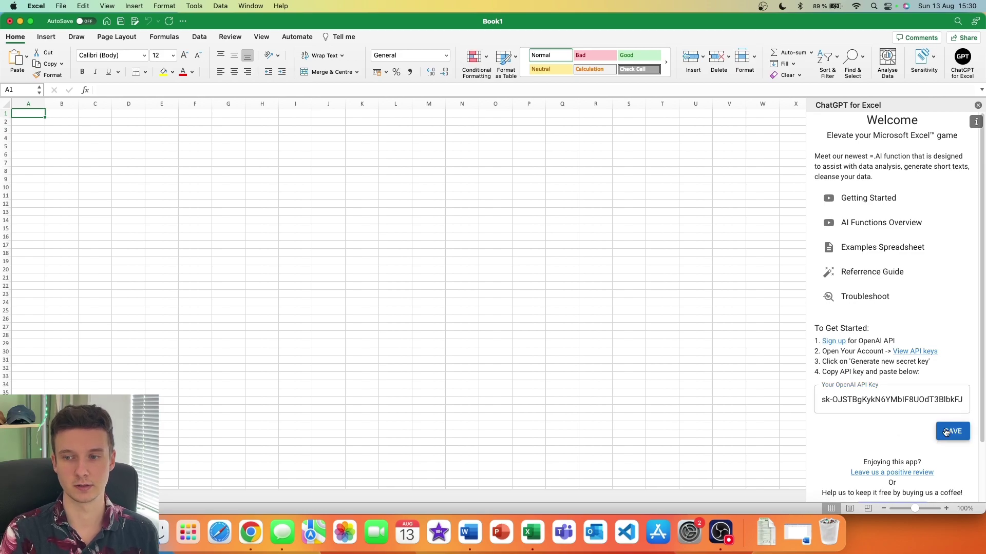
pyautogui.scroll(-3, 842, 382)
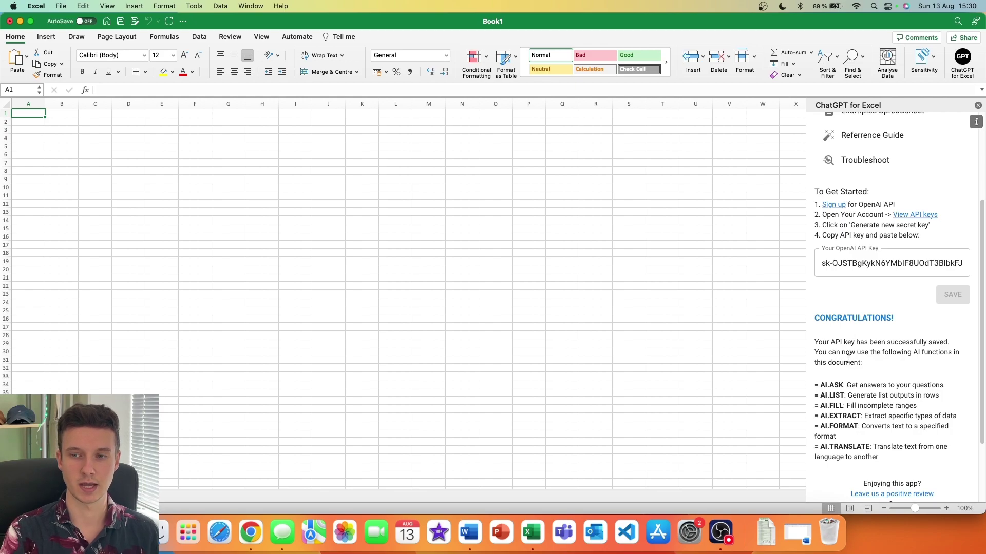
pyautogui.scroll(-2, 862, 354)
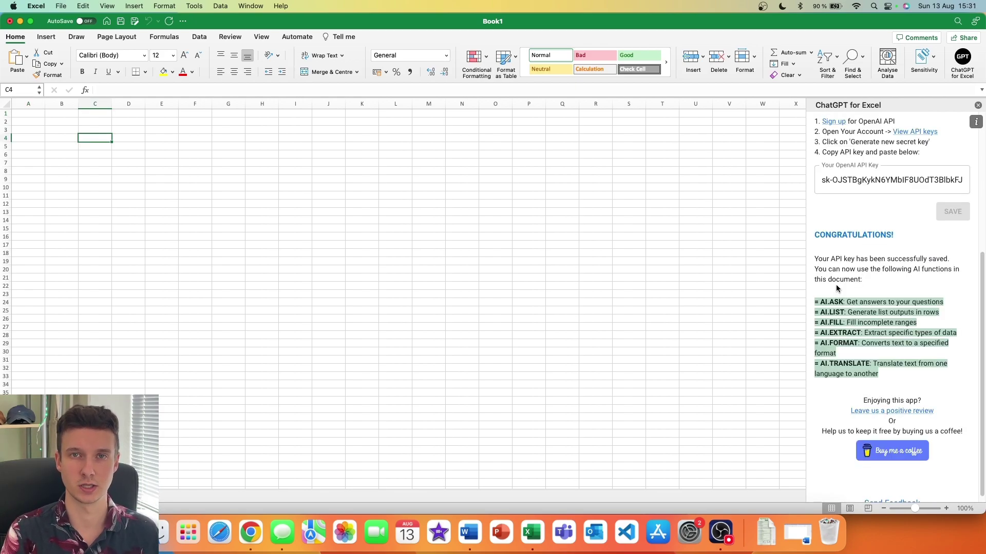
# Try to bring up the add-in's AI functions by starting a formula with =ai. in cell C4, and cancel the entry.
pyautogui.click(100, 138)
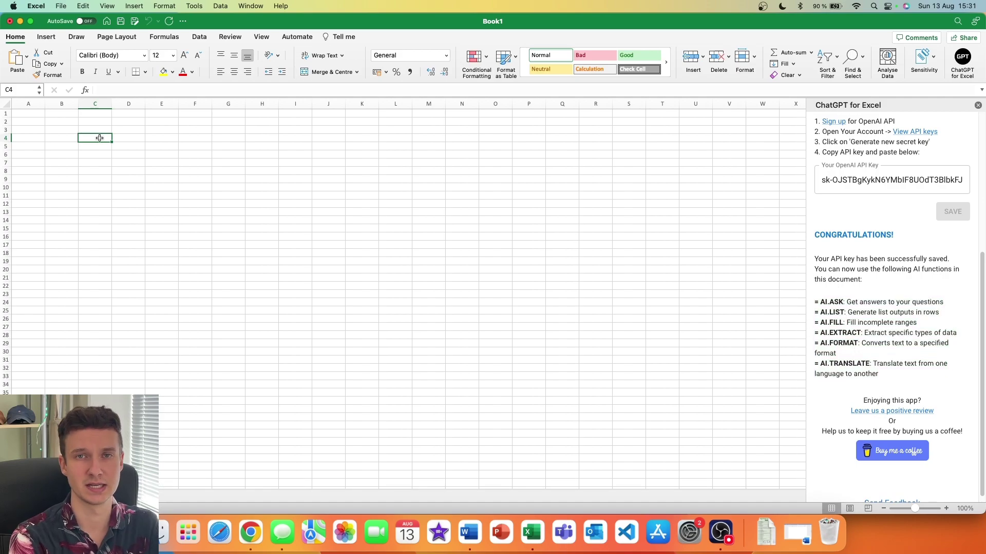
pyautogui.write('=ai.')
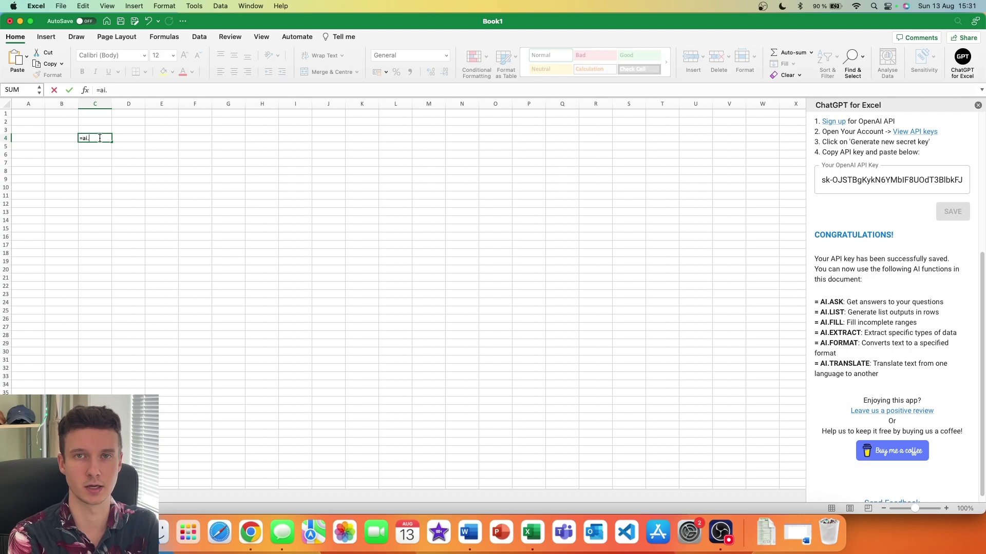
pyautogui.scroll(1, 840, 272)
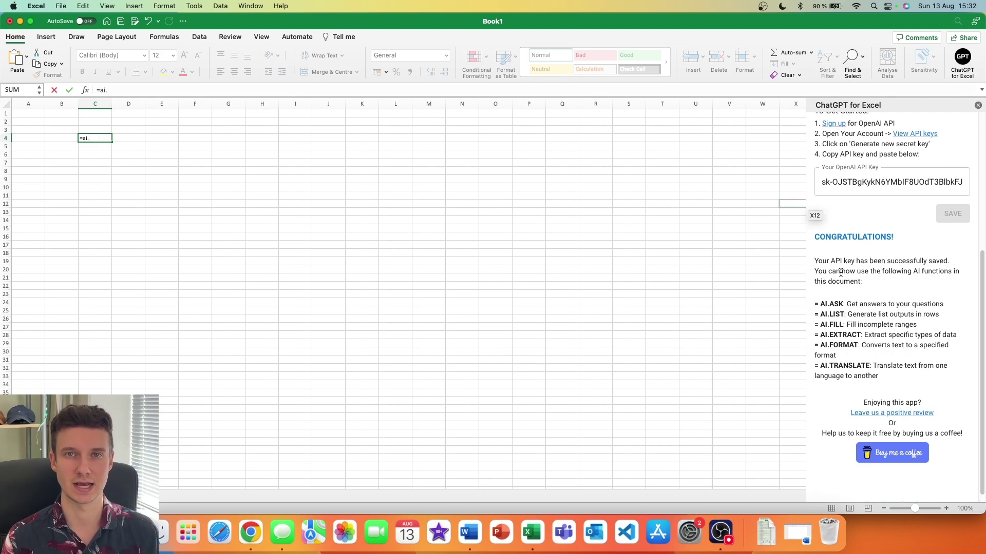
pyautogui.press('Escape')
pyautogui.click(310, 178)
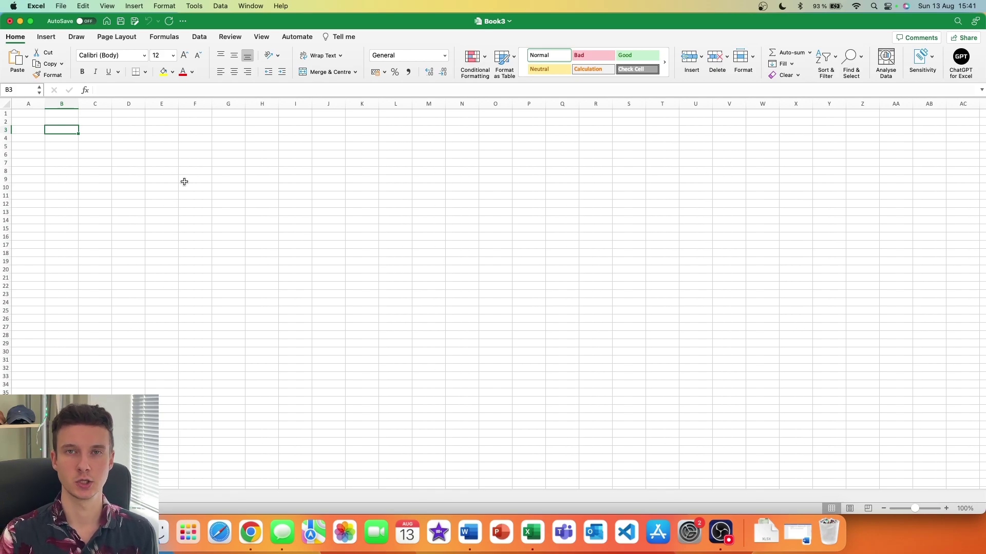
# Check the suggested AI functions in Book3 by starting the formula =ai in cell B4, without keeping the entry.
pyautogui.click(77, 140)
pyautogui.write('=')
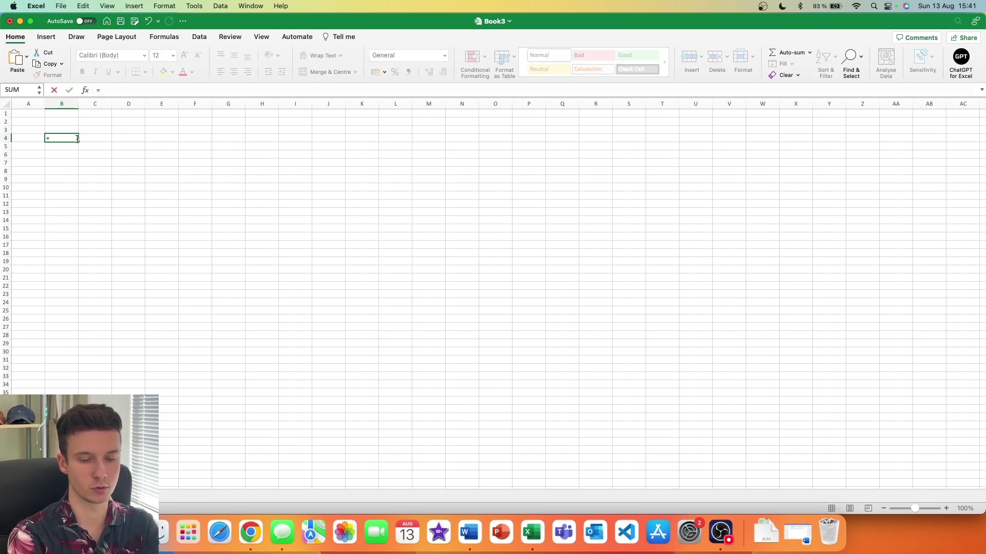
pyautogui.write('ai')
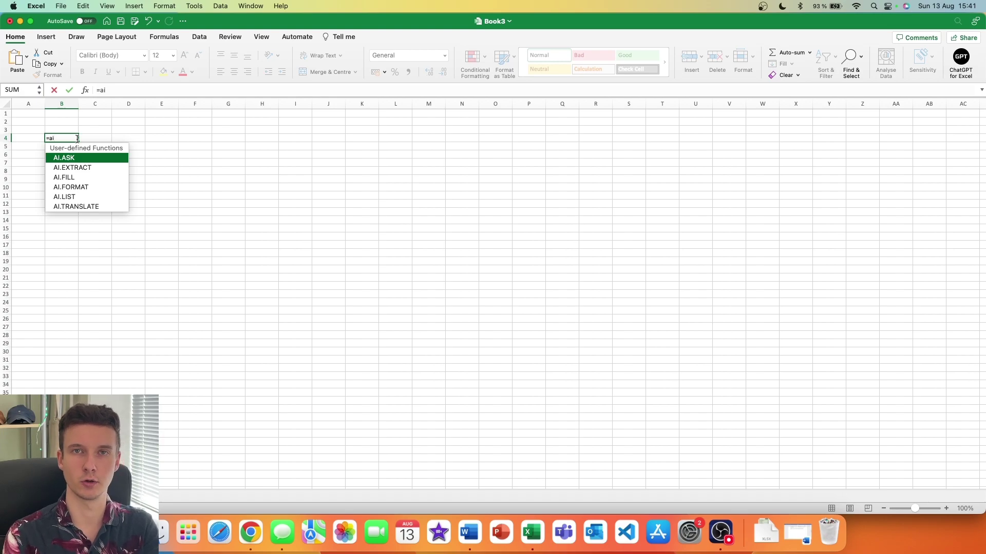
pyautogui.press('Escape')
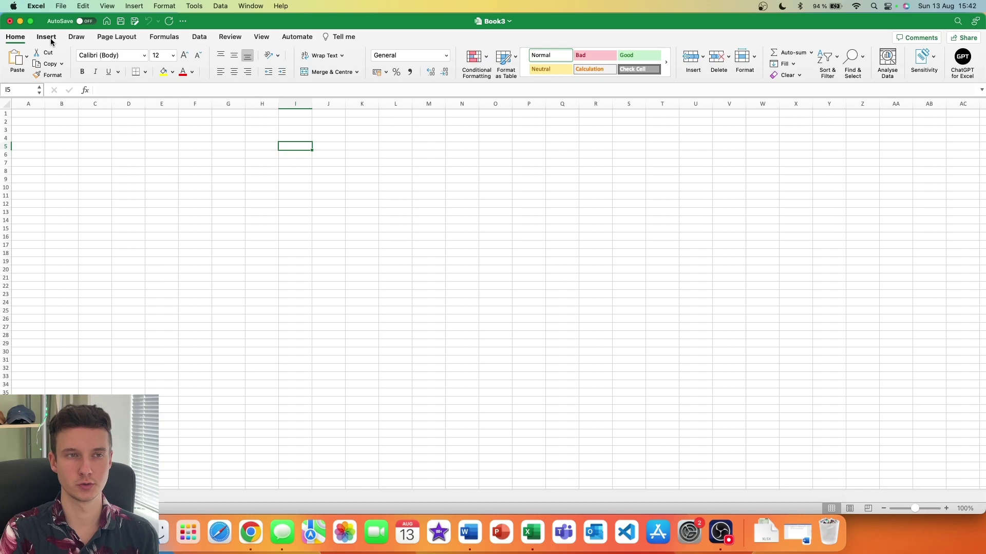
# View the installed Office add-ins and open the options of ChatGPT for Excel.
pyautogui.click(51, 41)
pyautogui.click(322, 55)
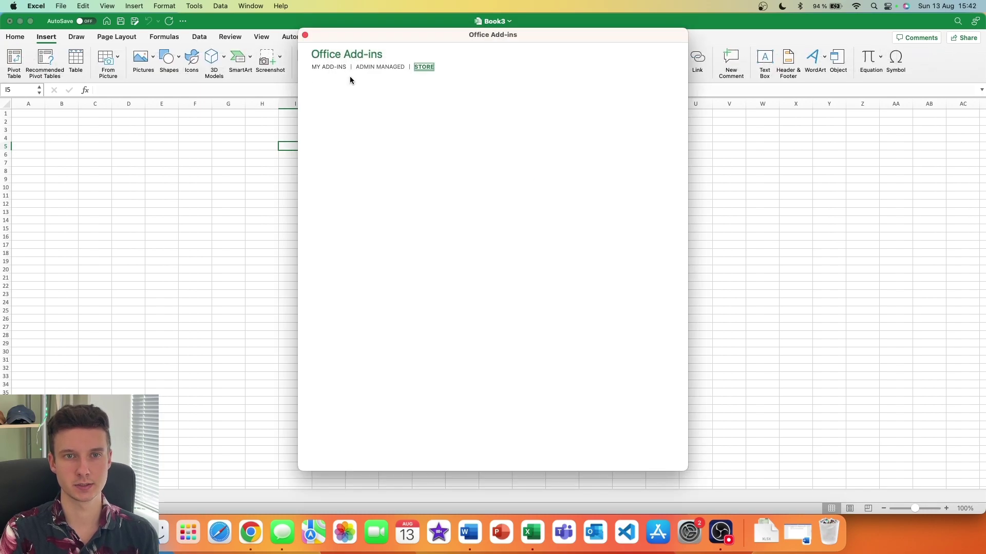
pyautogui.click(329, 67)
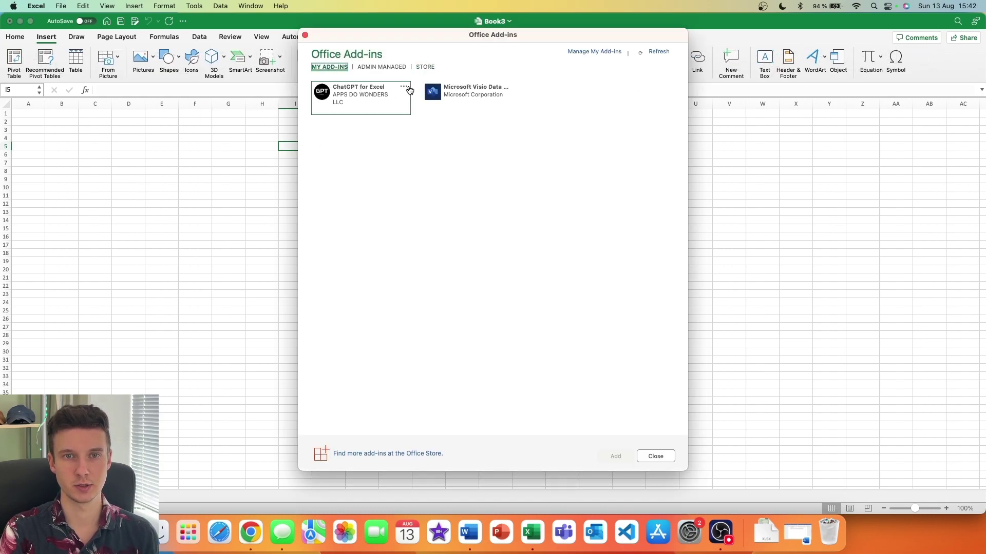
pyautogui.click(405, 88)
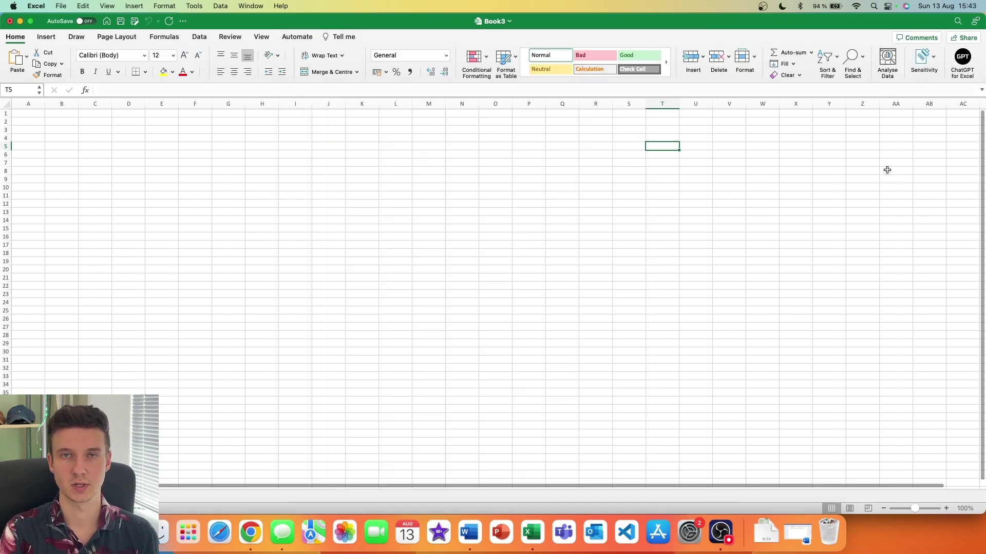
# Open the ChatGPT for Excel pane and look at its info options, including Reload.
pyautogui.click(962, 59)
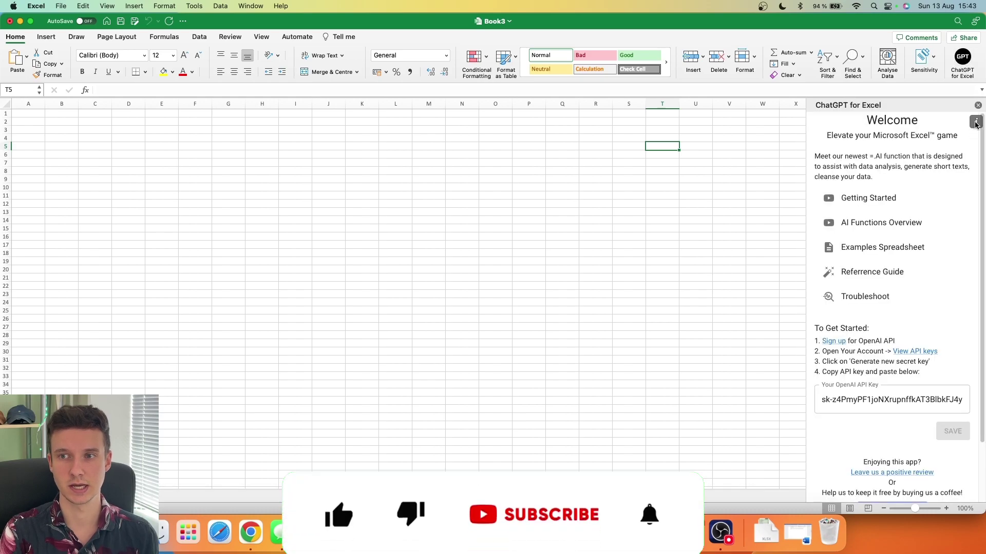
pyautogui.click(975, 123)
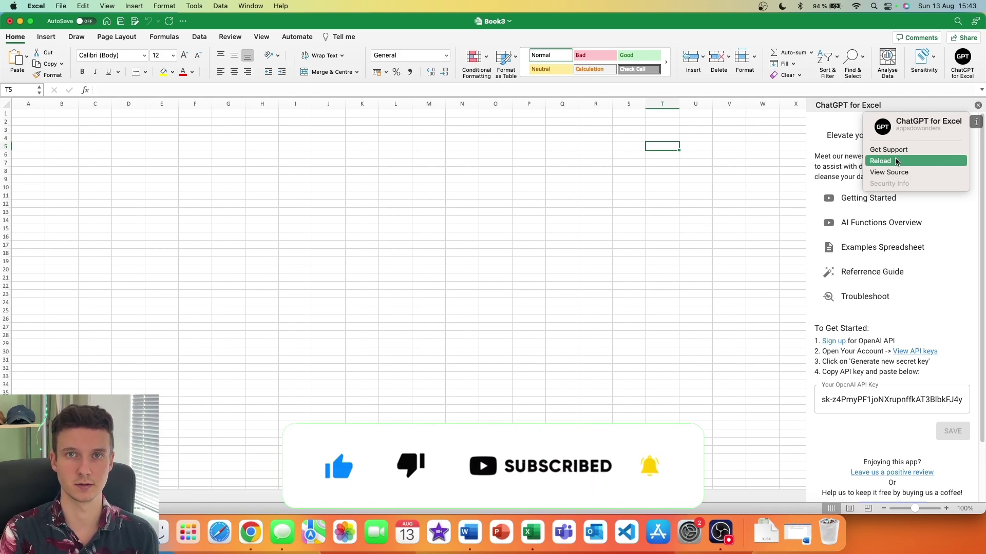
pyautogui.click(329, 221)
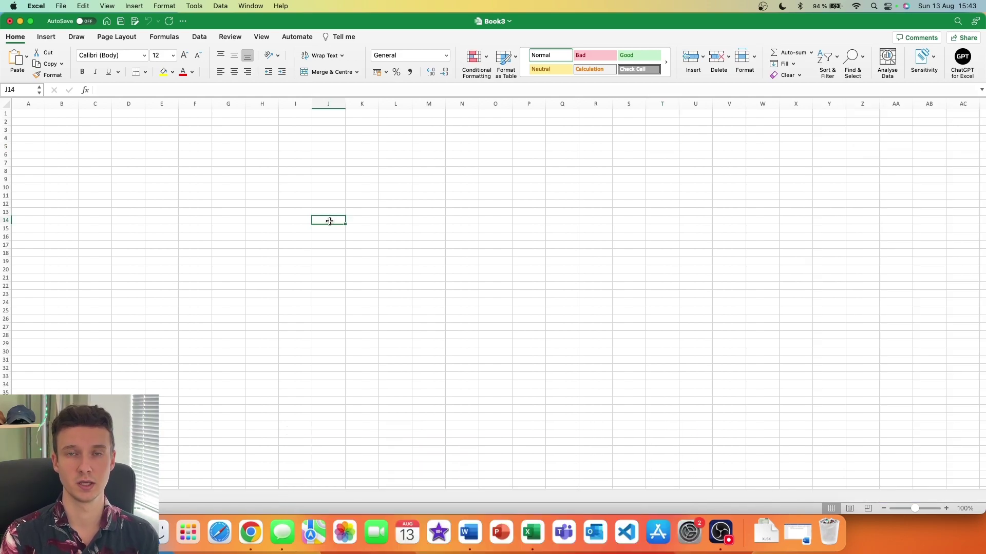
# Save the workbook as Book3 in Excel Workbook (.xlsx) format in Downloads and show the recent files in Downloads.
pyautogui.click(135, 23)
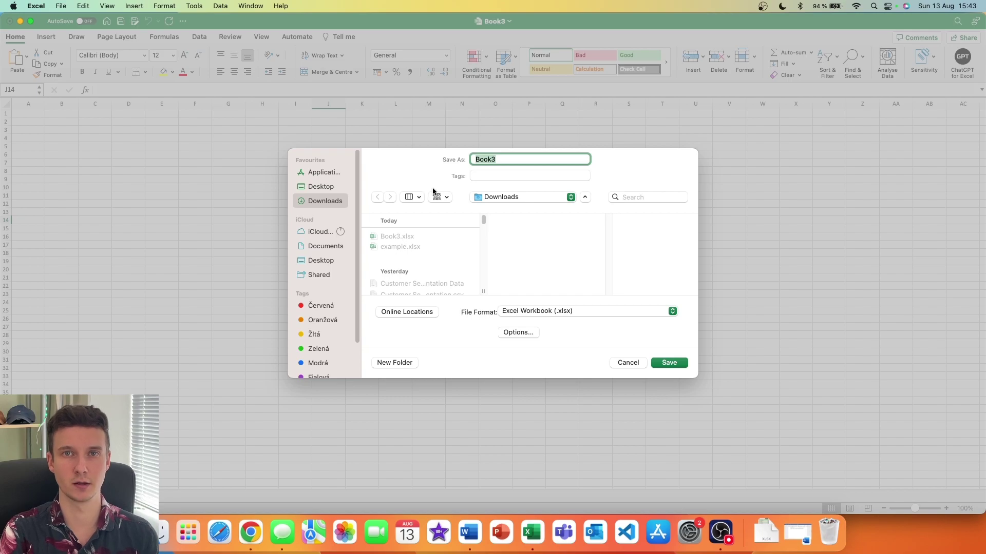
pyautogui.click(766, 532)
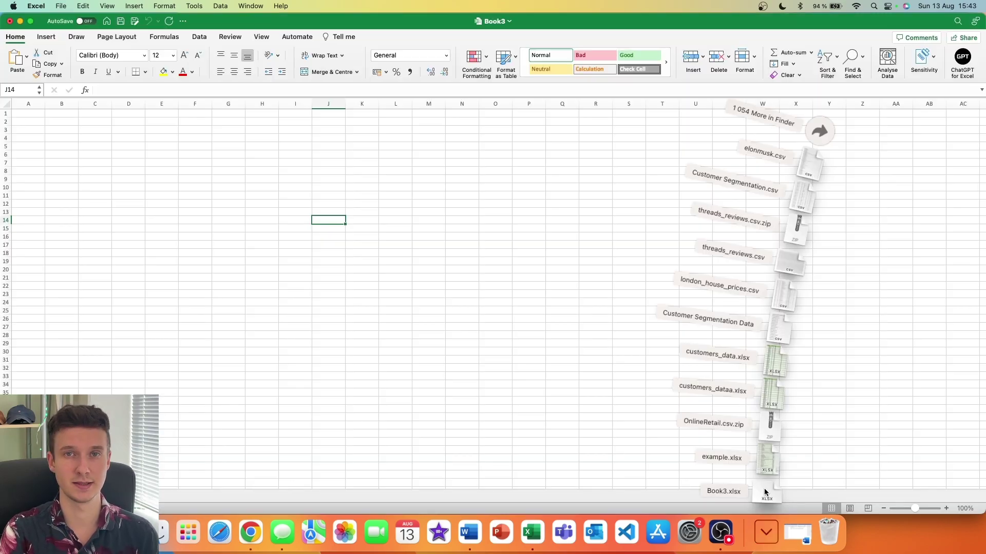
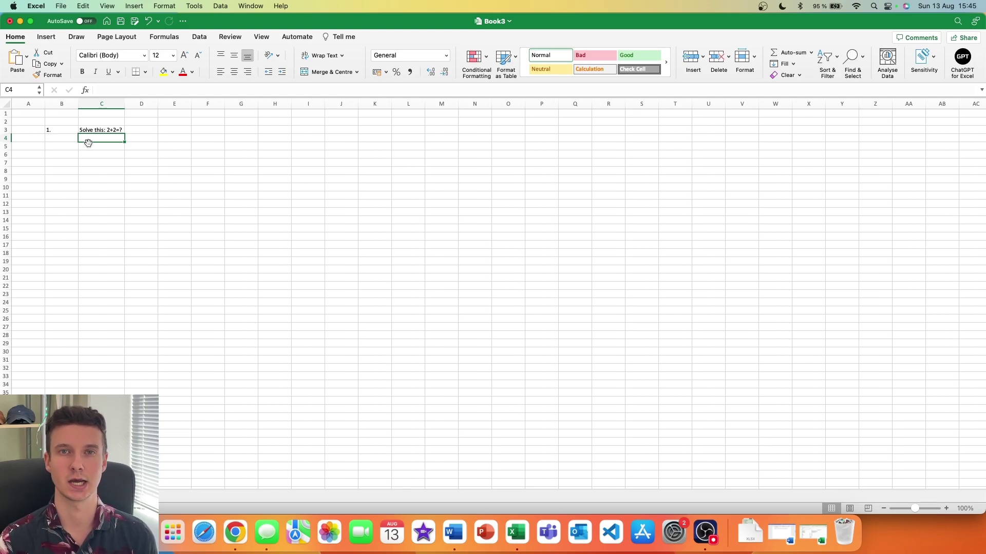
# Enter an AI.ASK formula in cell C5 that takes the question in C3 as its prompt.
pyautogui.click(98, 146)
pyautogui.write('=ai')
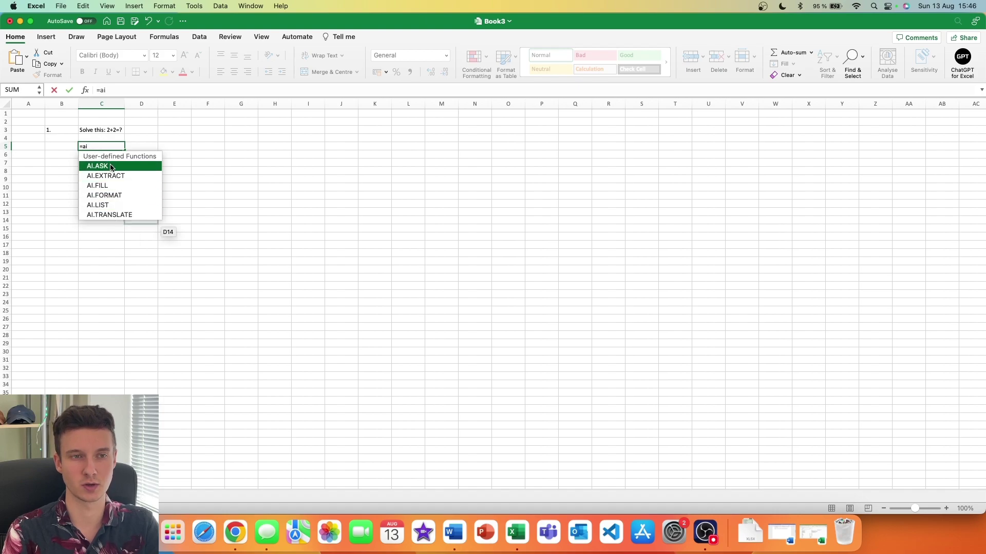
pyautogui.doubleClick(111, 167)
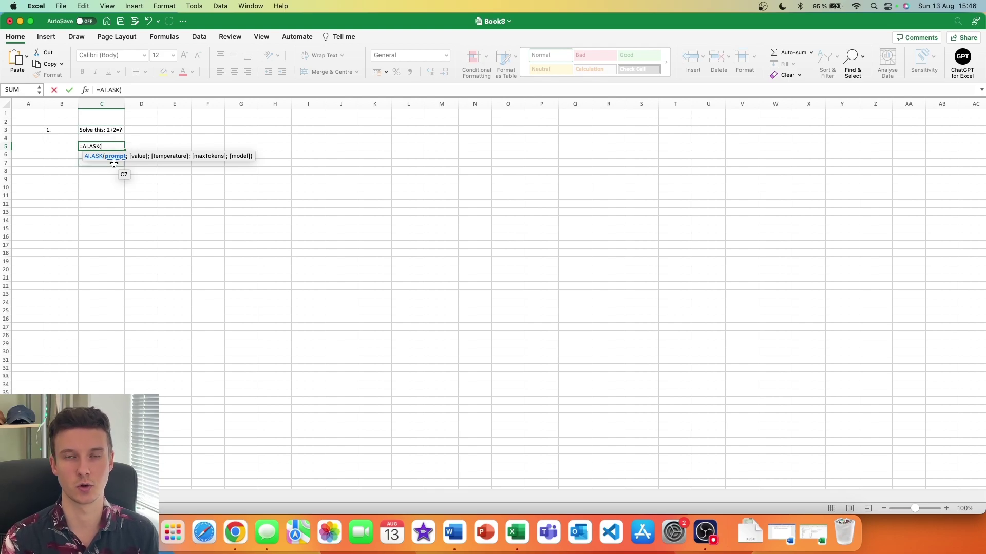
pyautogui.click(110, 129)
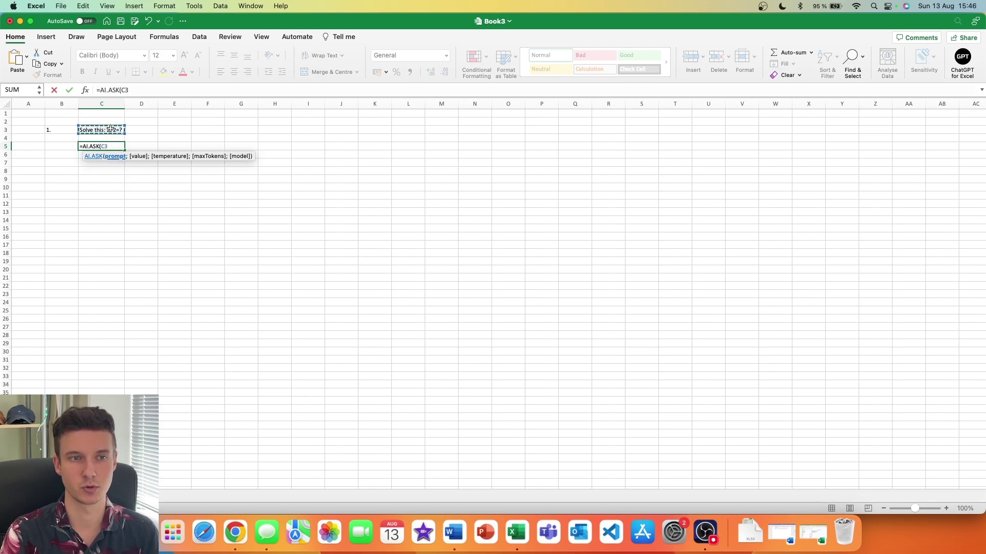
pyautogui.hotkey('shift', 'Return')
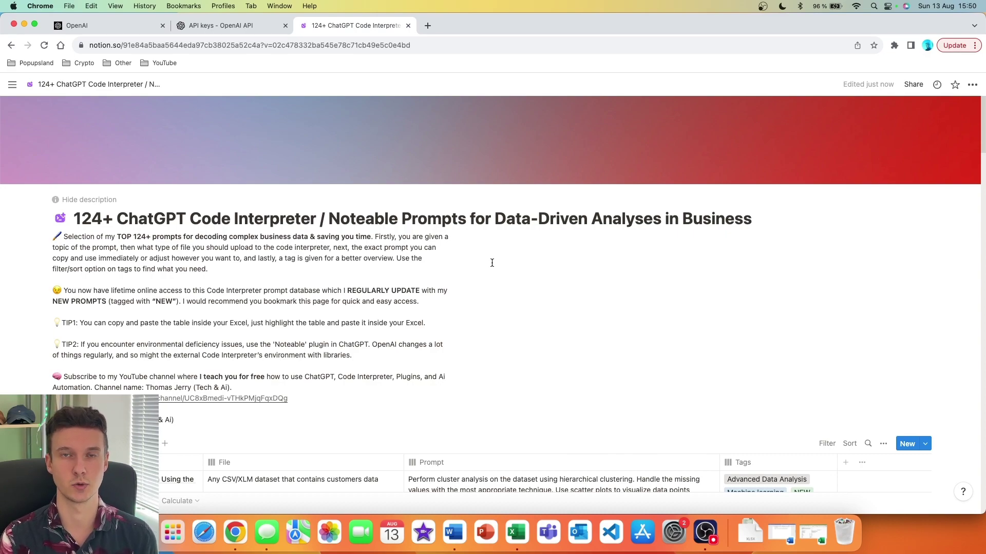
# Copy the sentiment prompt starting "You are a data scientist" from the Notion prompt table in Chrome and paste it into cell C7 of Book3 in Excel.
pyautogui.scroll(-2, 492, 263)
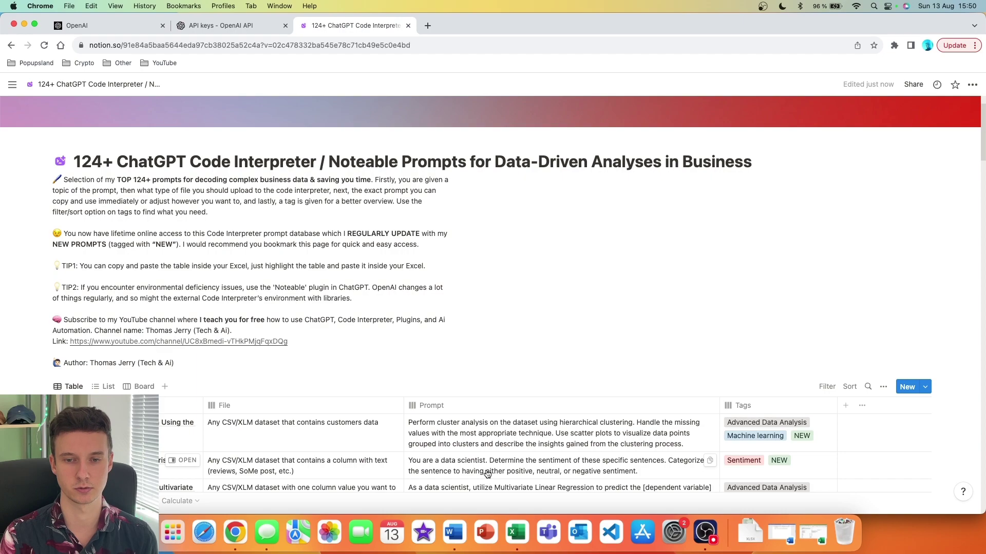
pyautogui.click(516, 472)
pyautogui.click(517, 533)
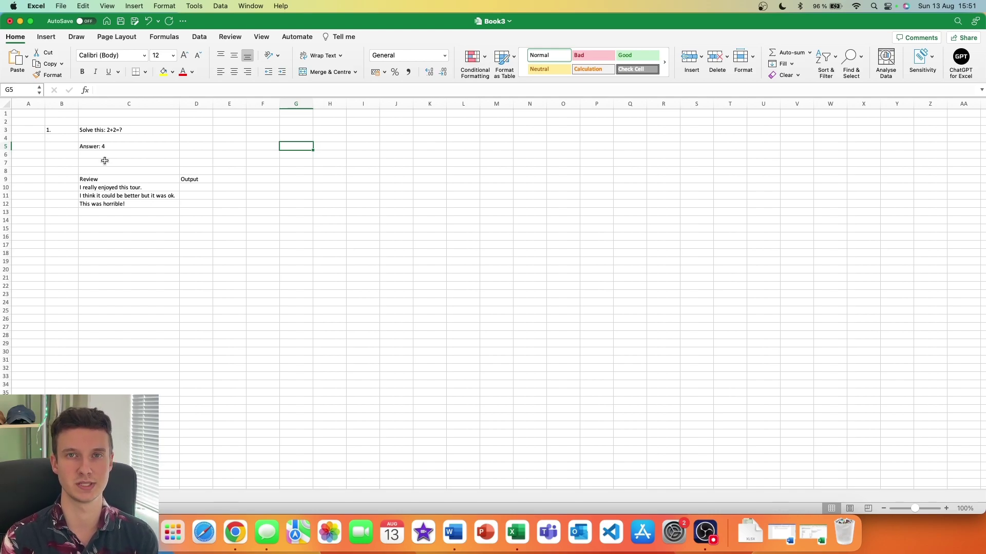
pyautogui.click(104, 161)
pyautogui.write('You are a data scientist. Determine the sentiment of these specific sentences. Categorize the sentence to having either positive, neutral, or negative sentiment.')
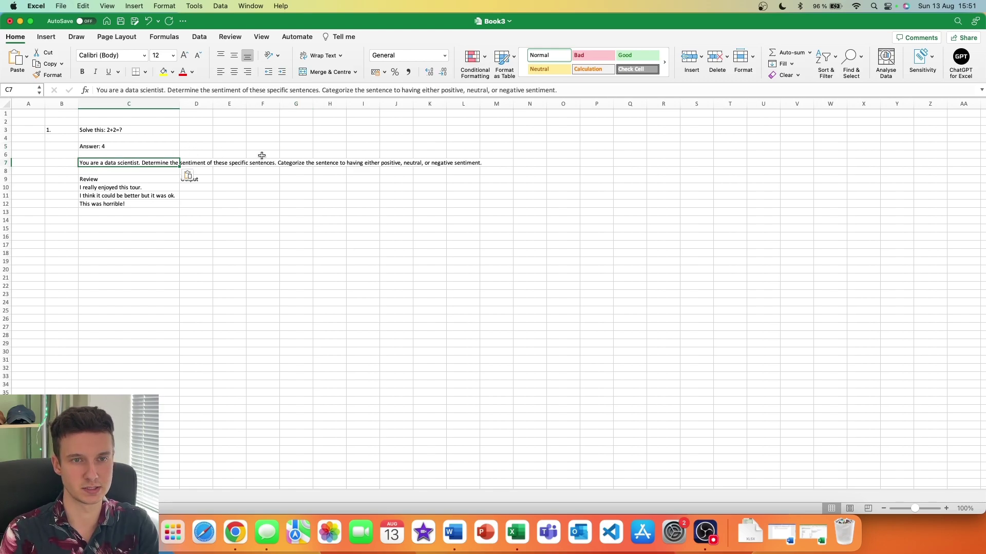
# Start an AI.ASK formula in cell D10 with the sentiment prompt in C7 as the prompt argument.
pyautogui.press('Up')
pyautogui.press('Up')
pyautogui.press('Up')
pyautogui.scroll(5, 232, 179)
pyautogui.click(248, 220)
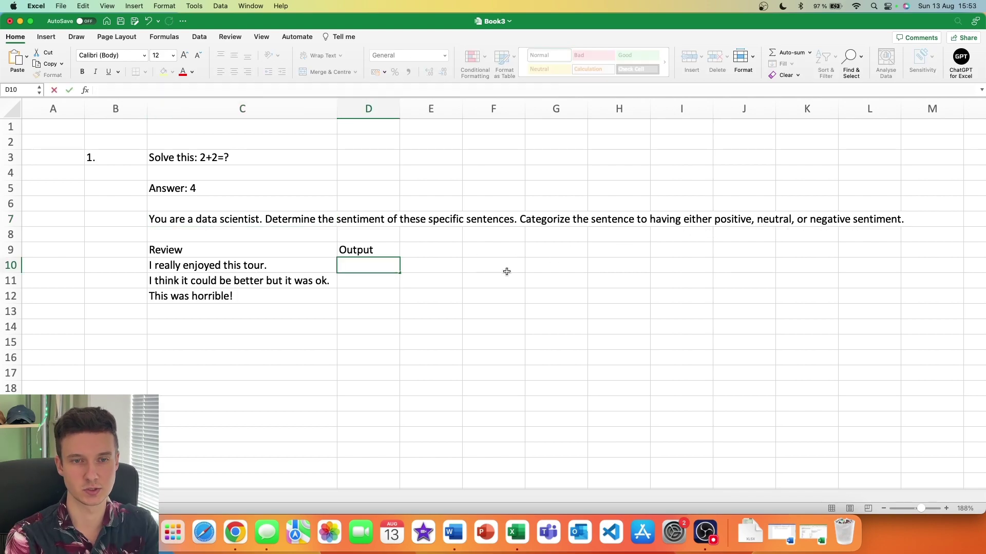
pyautogui.write('=ai')
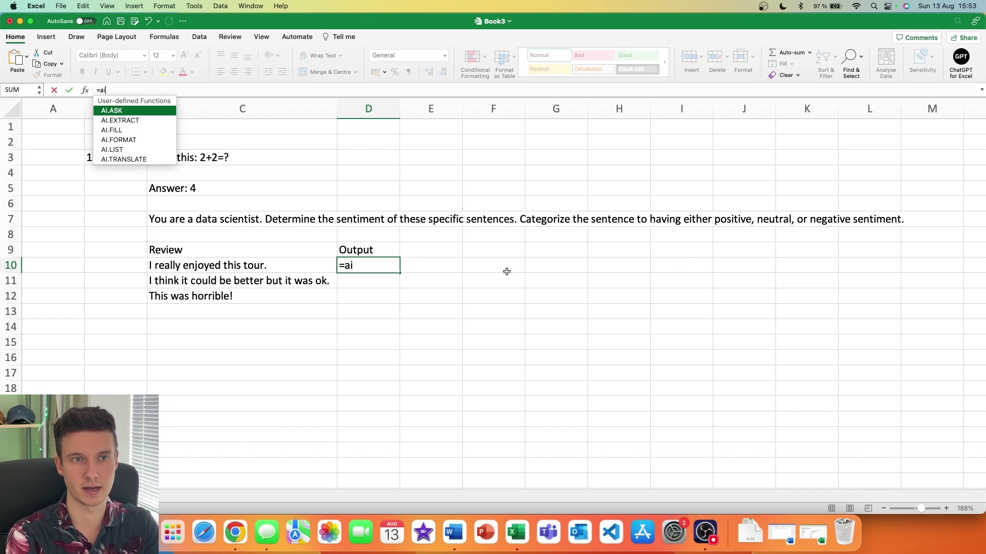
pyautogui.press('Tab')
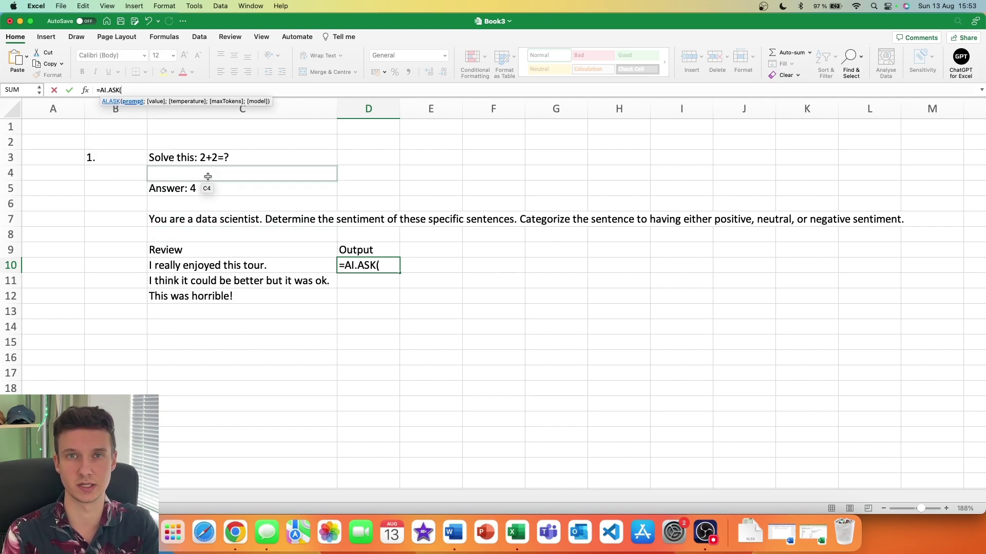
pyautogui.click(224, 221)
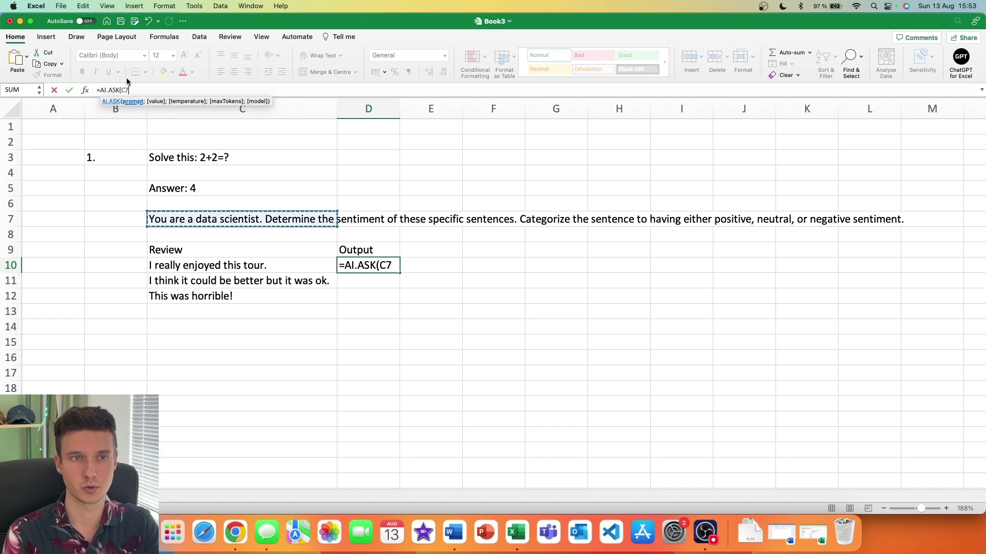
# Make the prompt reference absolute as $C$7, add the review in C10 as the value argument, and enter the formula.
pyautogui.click(388, 267)
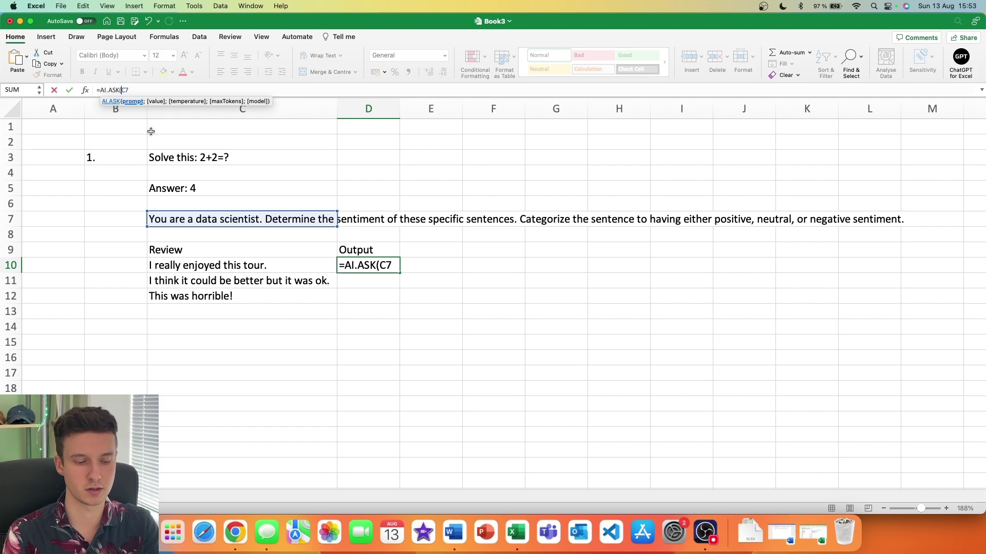
pyautogui.press('super+t')
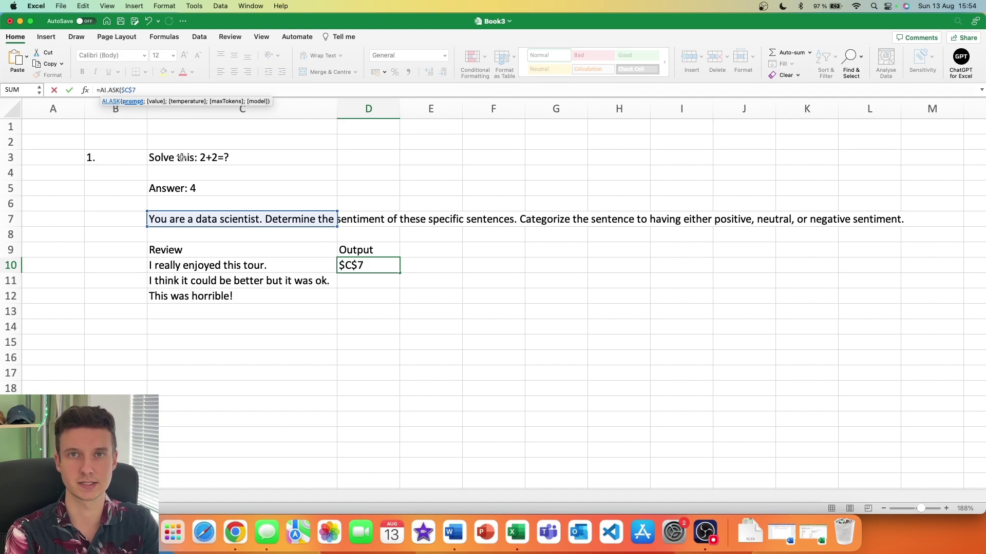
pyautogui.write(';')
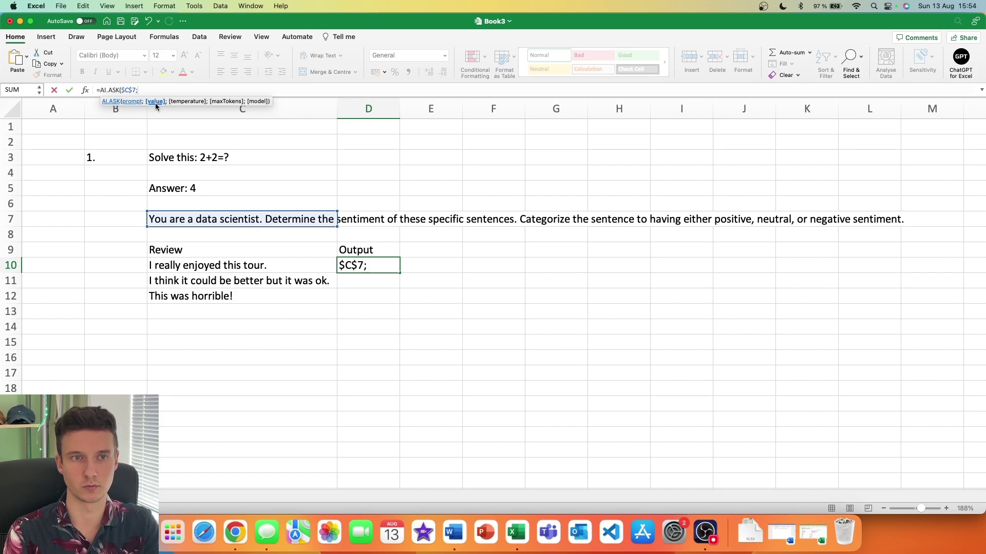
pyautogui.click(267, 266)
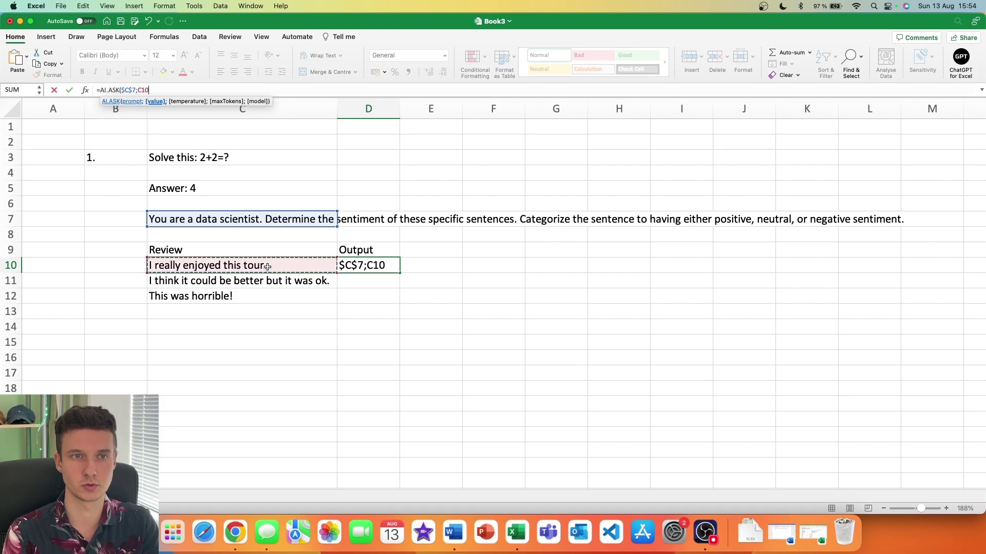
pyautogui.write(')')
pyautogui.press('Return')
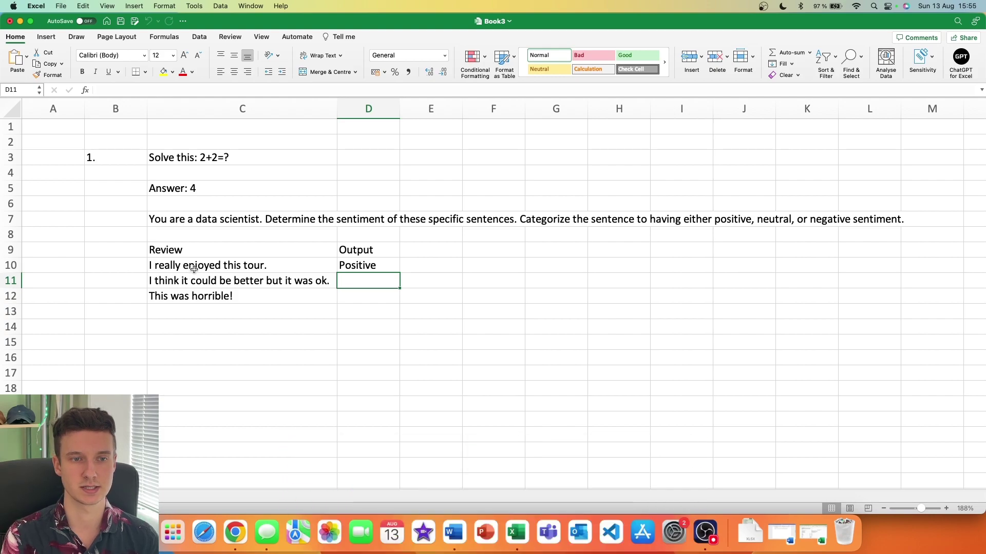
# Fill the D10 formula down to D12 and compare the reviews in C11 and C12 with their outputs.
pyautogui.click(399, 269)
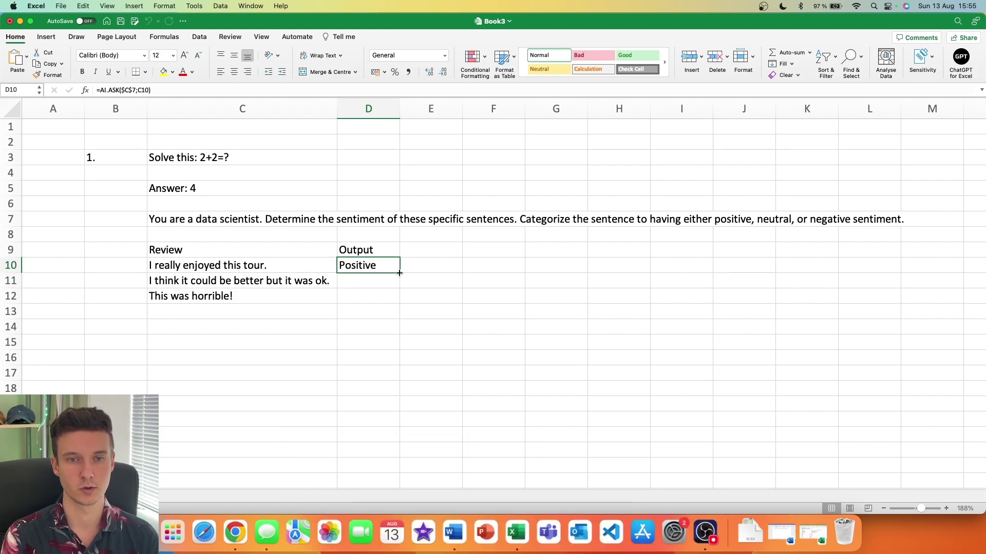
pyautogui.moveTo(399, 275); pyautogui.dragTo(399, 300)
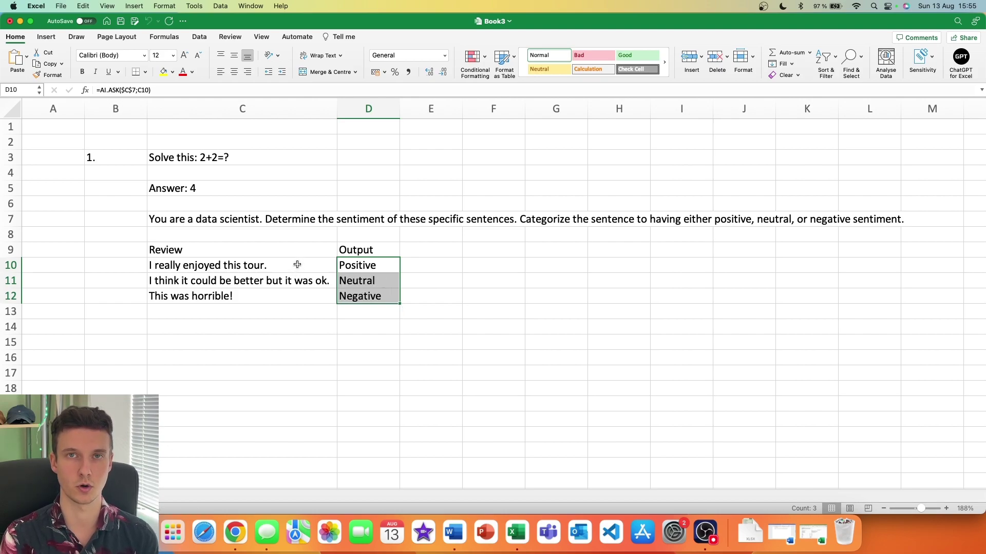
pyautogui.click(297, 283)
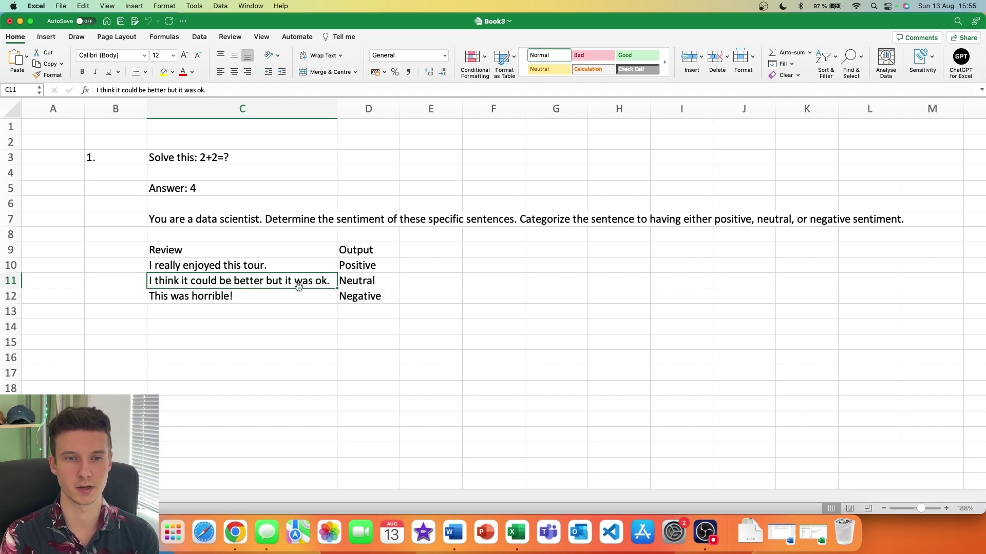
pyautogui.click(221, 303)
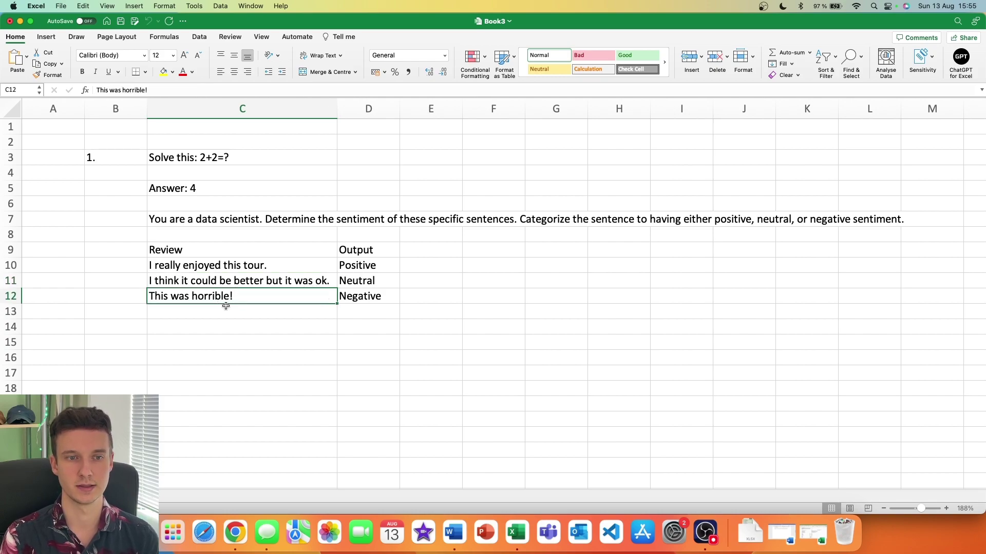
pyautogui.click(389, 297)
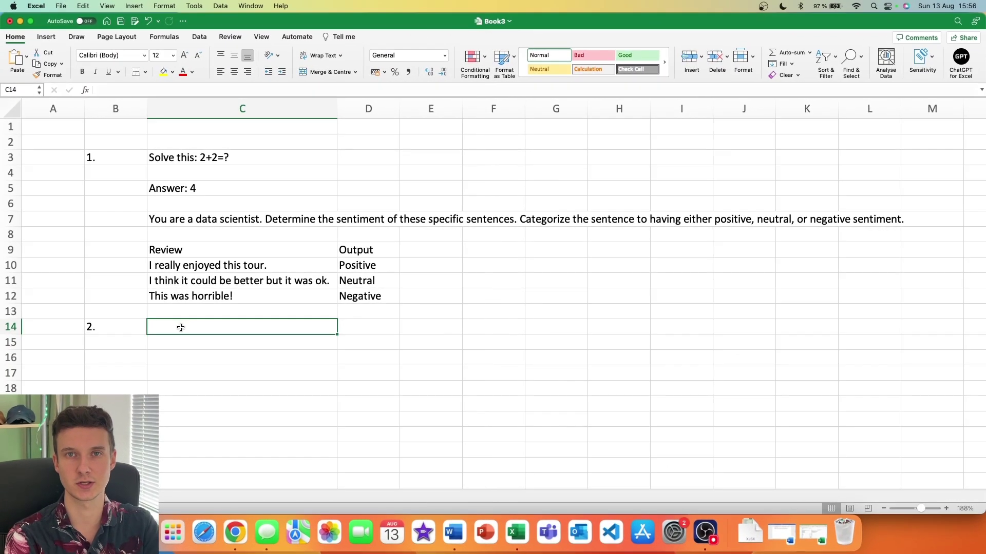
# Put the prompt 'Provide 10 taglines for my "ChatGPT for Excel" microsoft excel app' in C14 and enter =AI.LIST(C14) in C15.
pyautogui.write('=ai.')
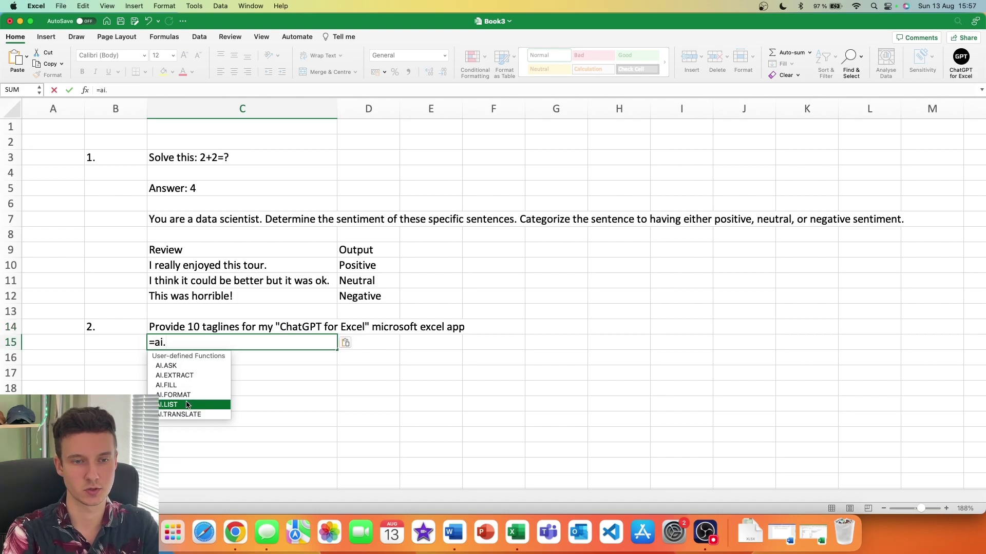
pyautogui.doubleClick(187, 405)
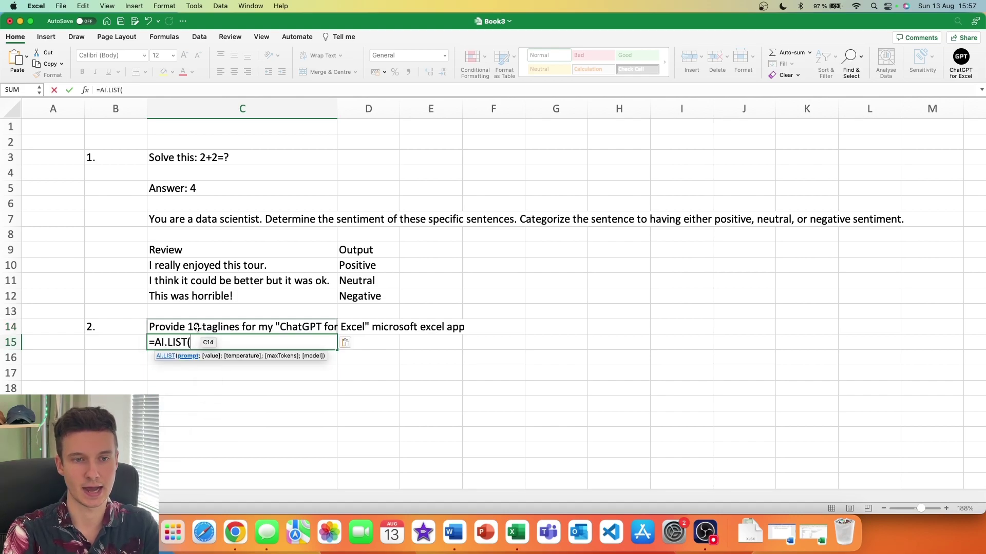
pyautogui.click(222, 328)
pyautogui.write(')')
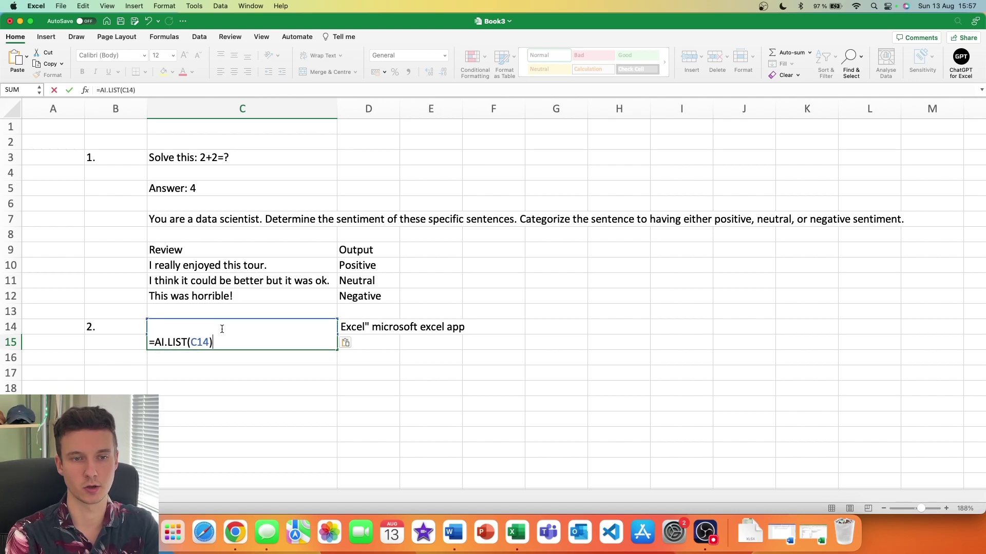
pyautogui.press('Return')
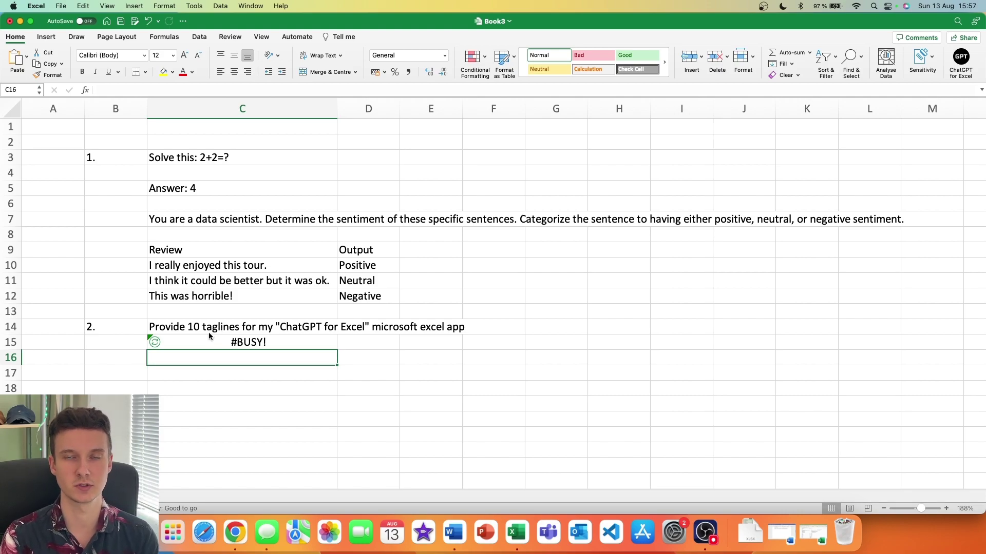
# Enter =AI.LIST(C26:D28) in cell C30 to list the SalesForce Administrator job requirements, and review the generated list.
pyautogui.scroll(-2, 209, 336)
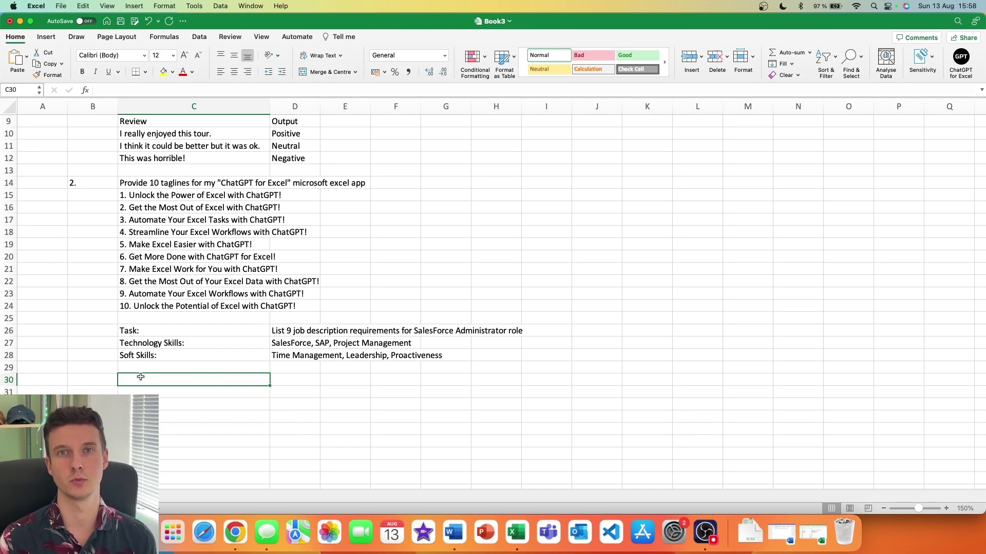
pyautogui.write('=a')
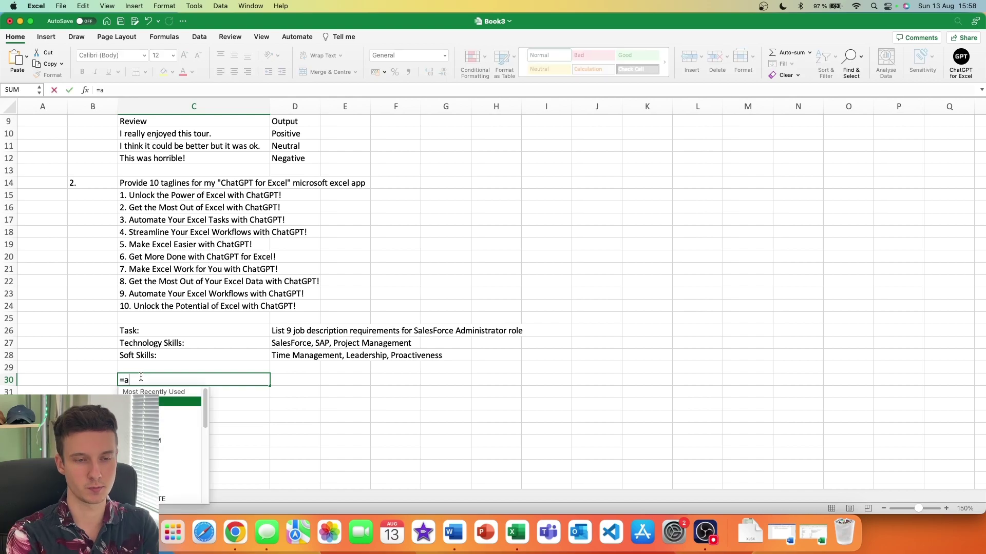
pyautogui.write('i.li')
pyautogui.press('Tab')
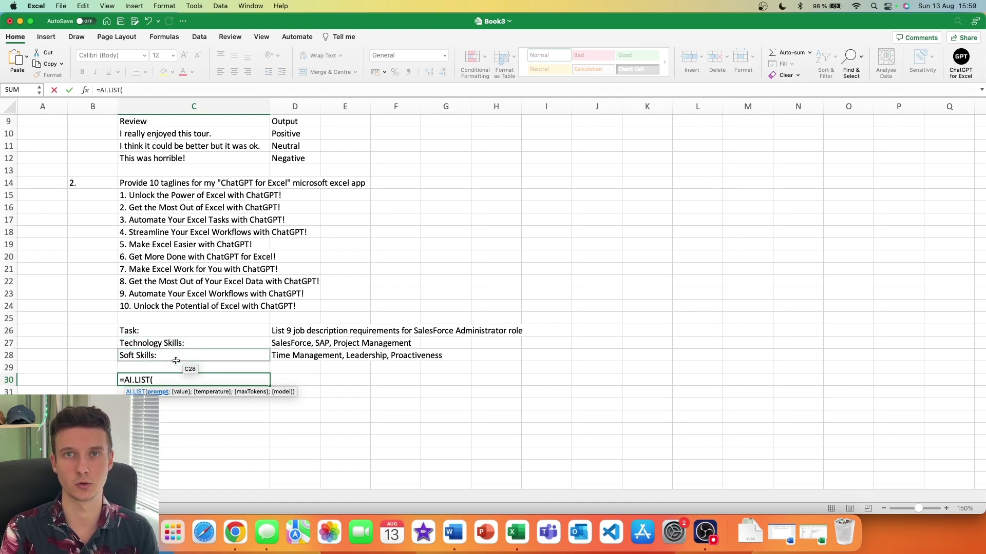
pyautogui.moveTo(169, 329); pyautogui.dragTo(283, 353)
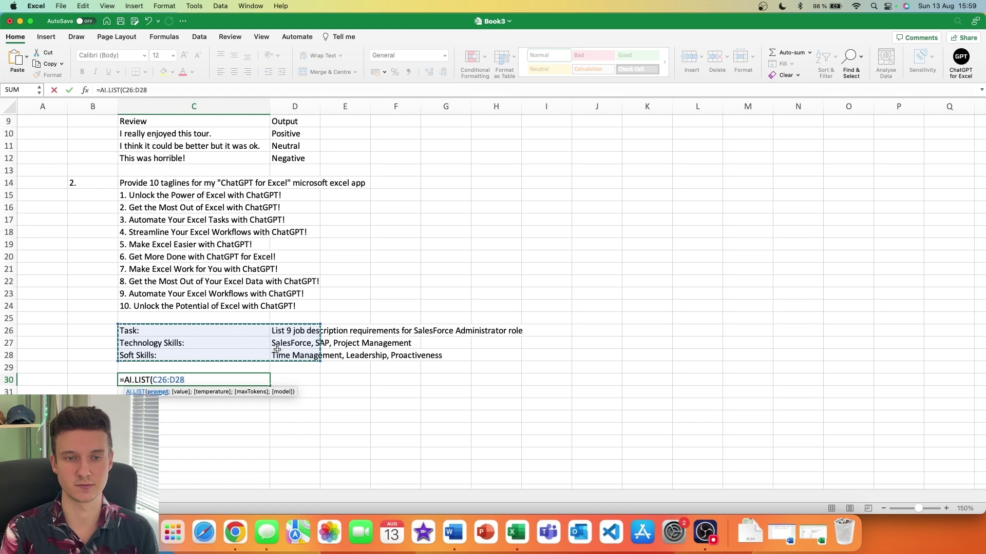
pyautogui.write(')')
pyautogui.press('Return')
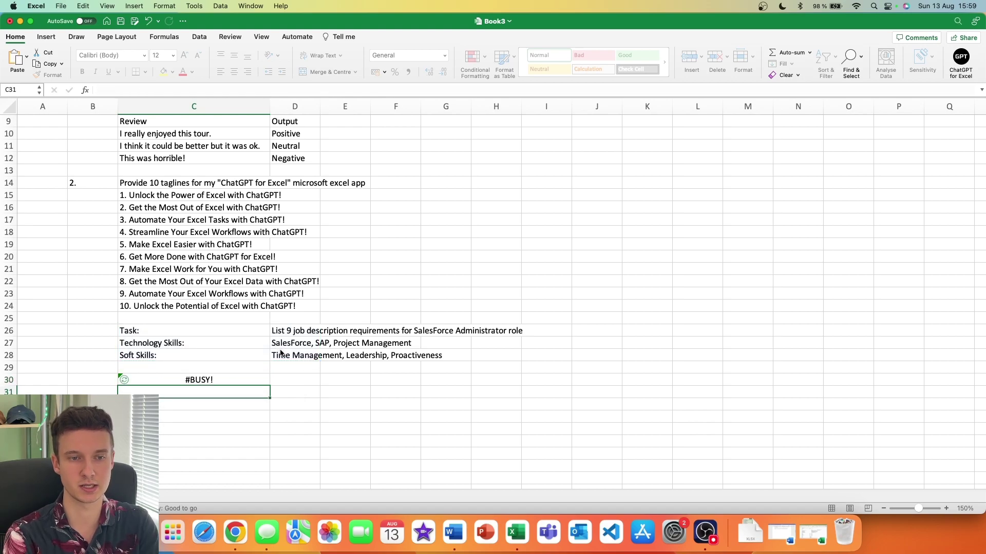
pyautogui.scroll(-3, 342, 280)
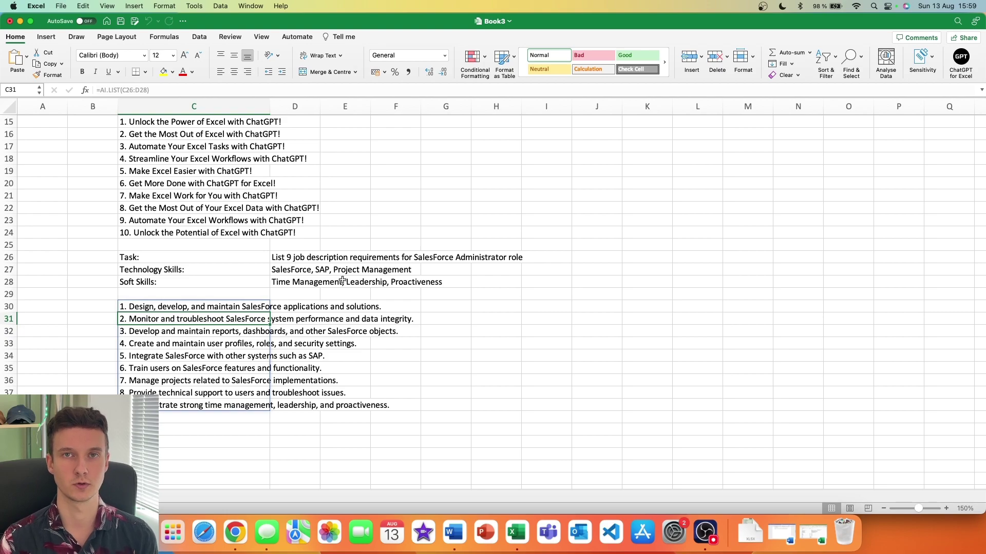
pyautogui.click(201, 308)
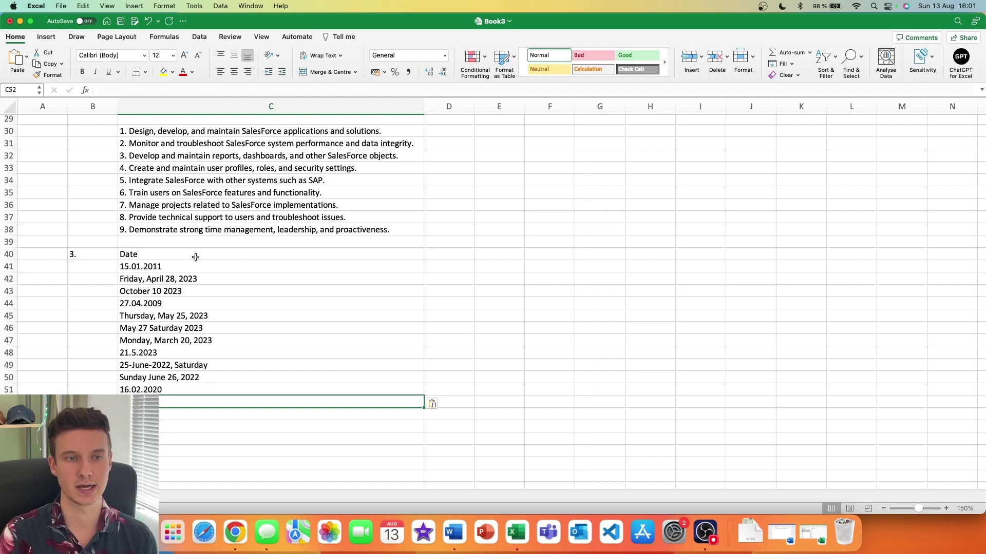
# Add a Format column beside the dates with header "Format" in D40 and "ISO Date" filled from D41 to D51.
pyautogui.moveTo(196, 256); pyautogui.dragTo(199, 387)
pyautogui.click(429, 255)
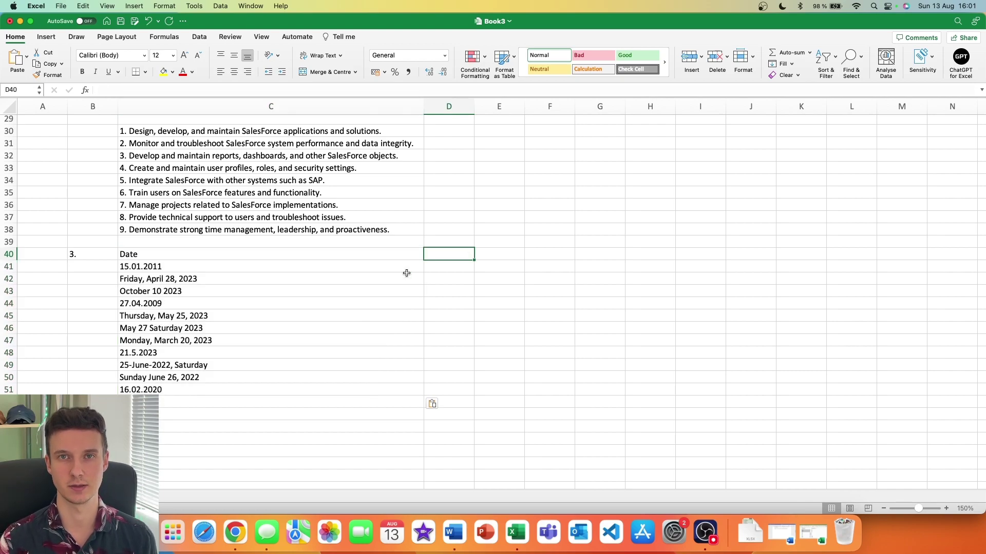
pyautogui.write('Format')
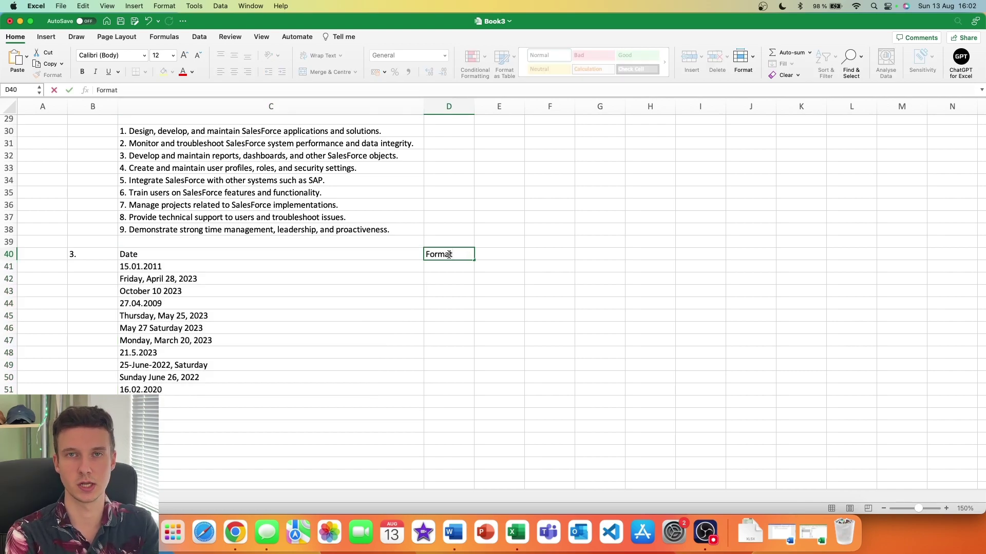
pyautogui.press('Return')
pyautogui.write('ISO Date')
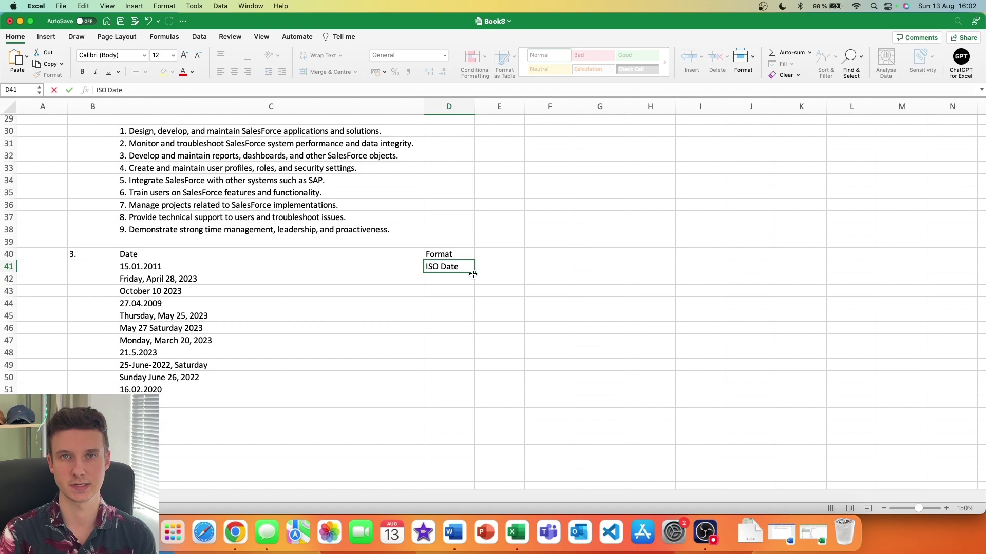
pyautogui.moveTo(474, 272); pyautogui.dragTo(480, 399)
# Enter the header "Output" in cell E40.
pyautogui.click(497, 254)
pyautogui.write('Output')
pyautogui.press('Return')
pyautogui.click(497, 258)
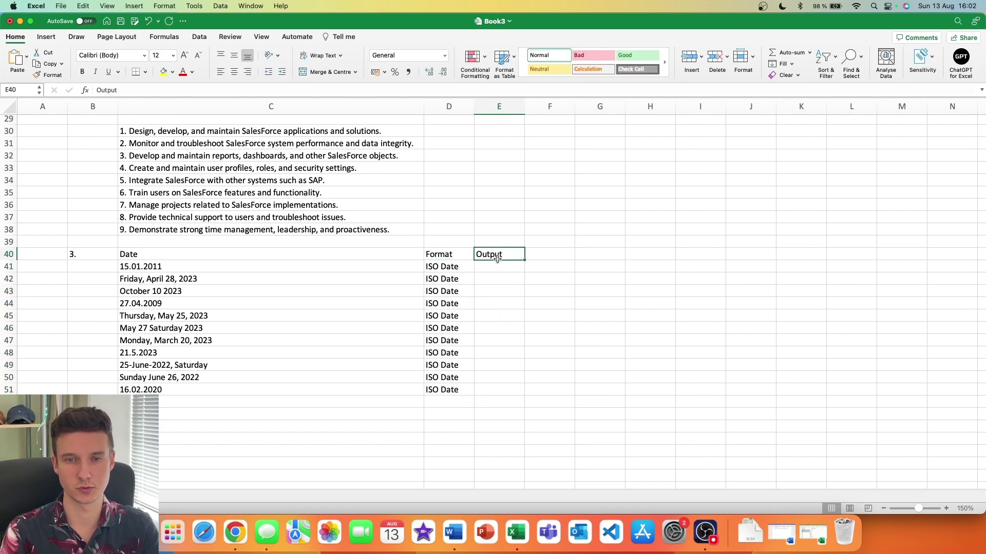
# Enter =AI.FORMAT(C41;D41) in E41 and fill it down to E51 to convert all dates to ISO format.
pyautogui.click(499, 265)
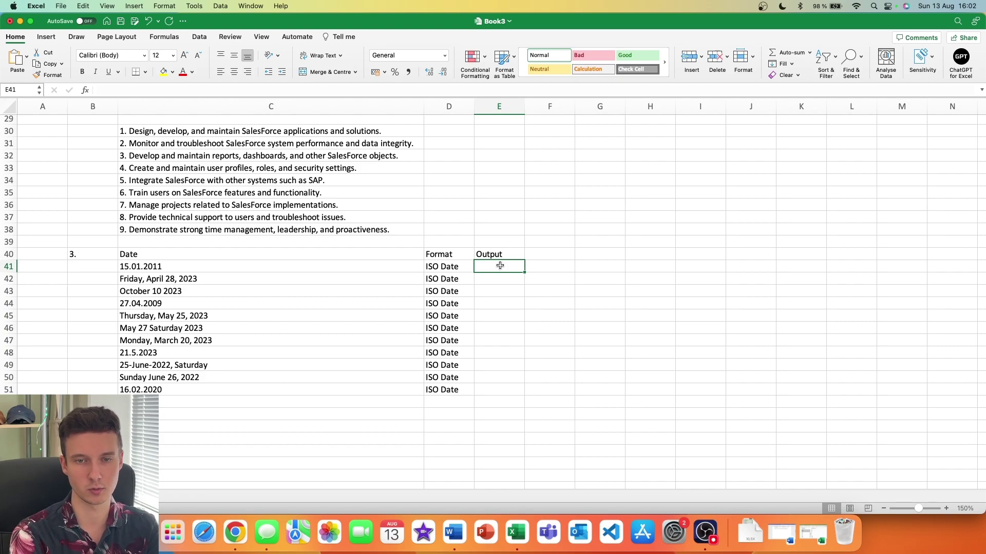
pyautogui.write('=AI.')
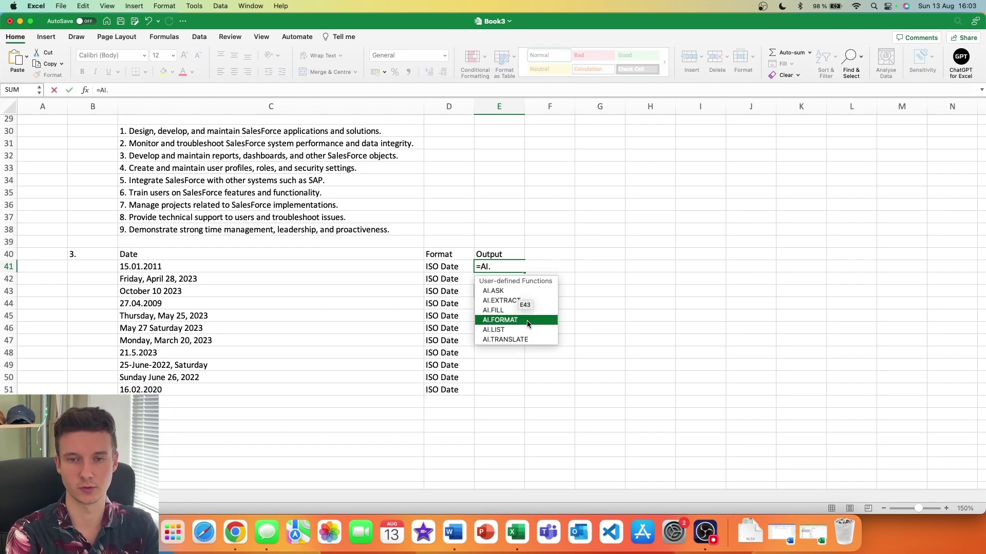
pyautogui.doubleClick(527, 320)
pyautogui.click(352, 266)
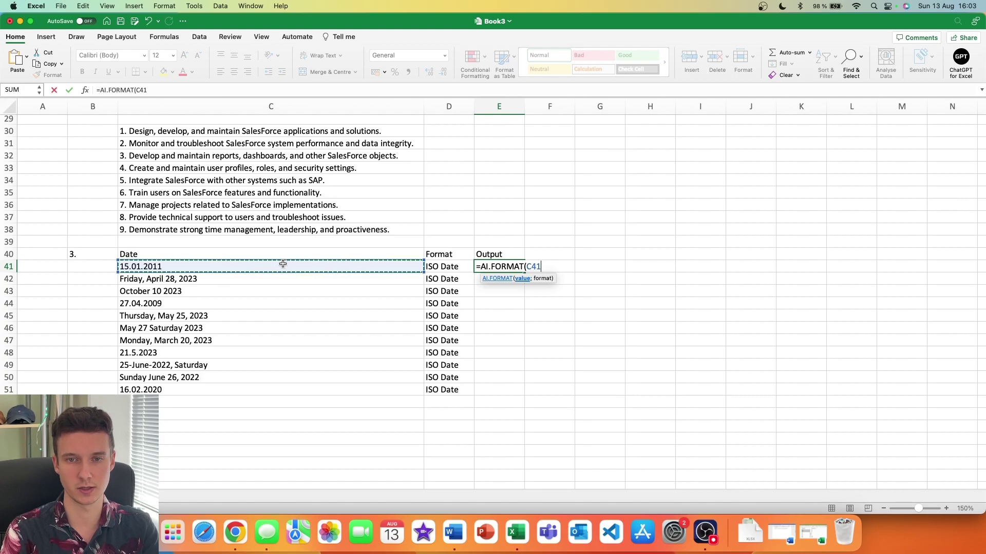
pyautogui.write(';')
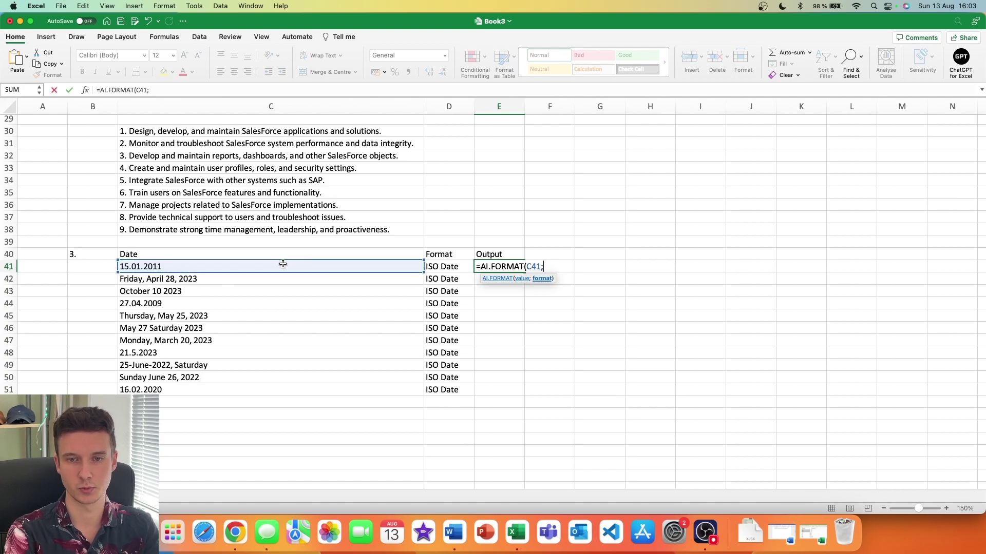
pyautogui.click(455, 267)
pyautogui.write(')')
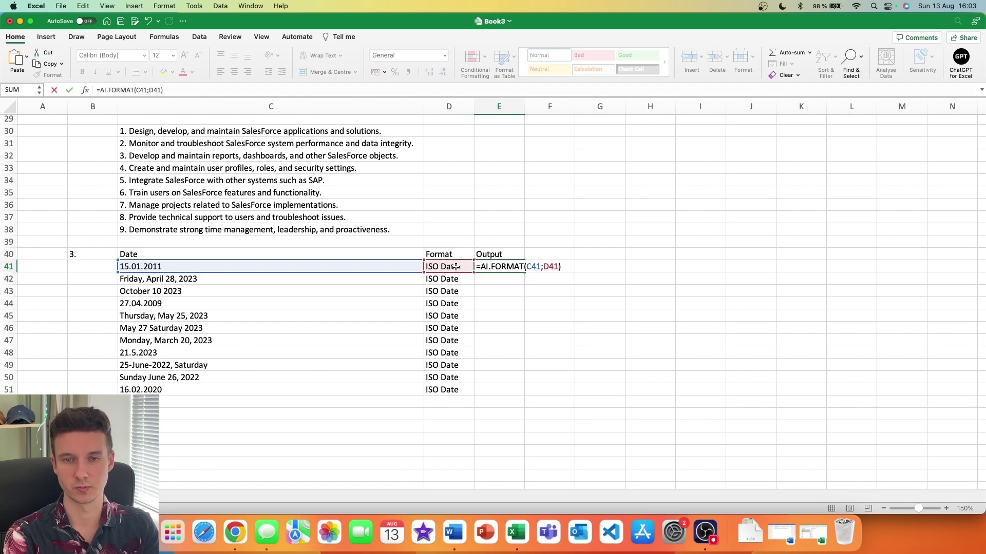
pyautogui.press('Return')
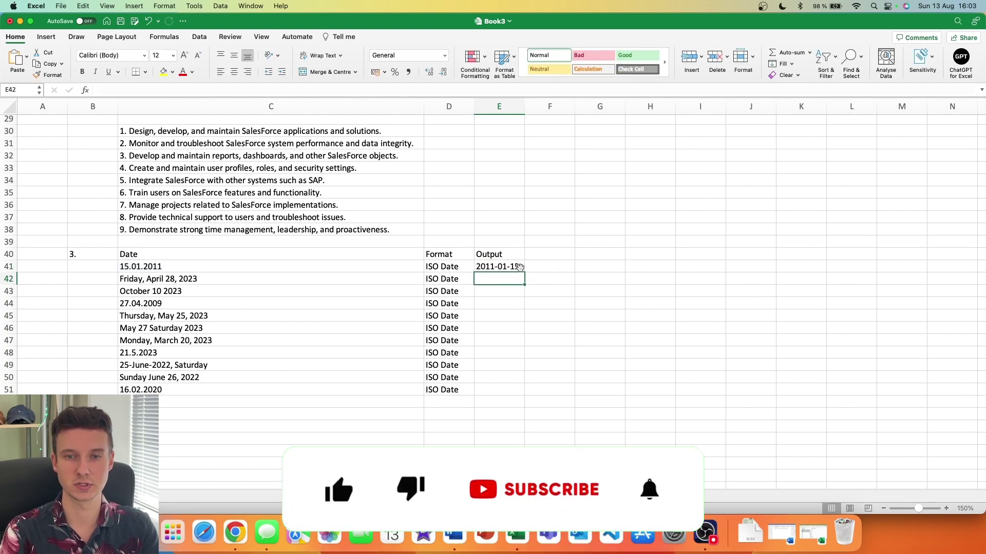
pyautogui.click(520, 267)
pyautogui.moveTo(524, 272); pyautogui.dragTo(522, 391)
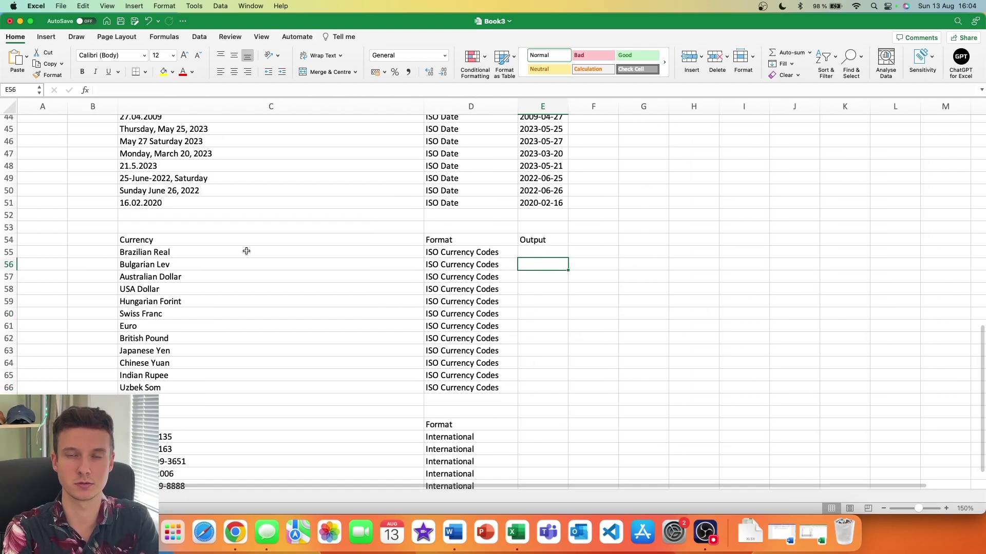
# Enter =AI.FORMAT(C55;D55) in E55 and fill it down to E66 to convert the currency names to ISO codes.
pyautogui.click(247, 251)
pyautogui.press('shift+super+Down')
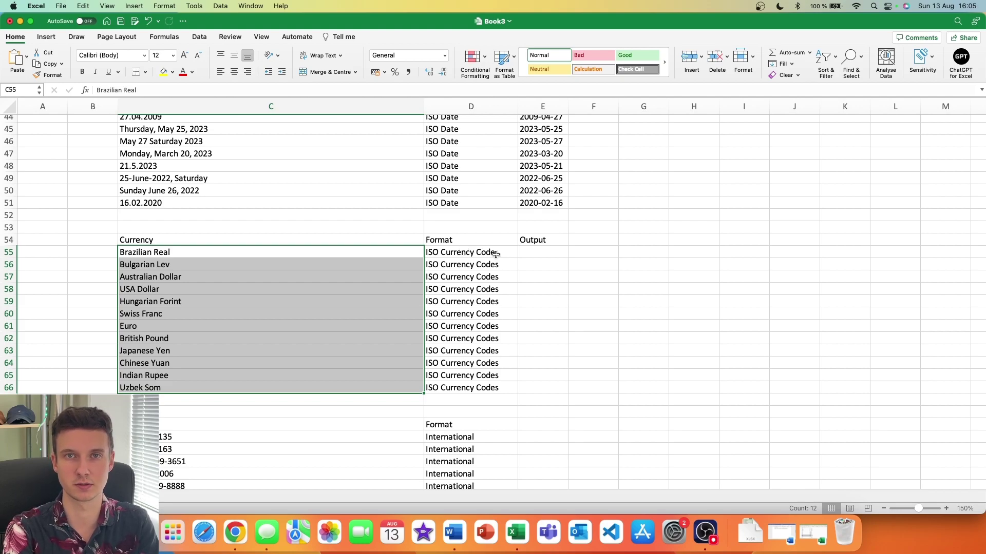
pyautogui.click(537, 252)
pyautogui.write('=ai.')
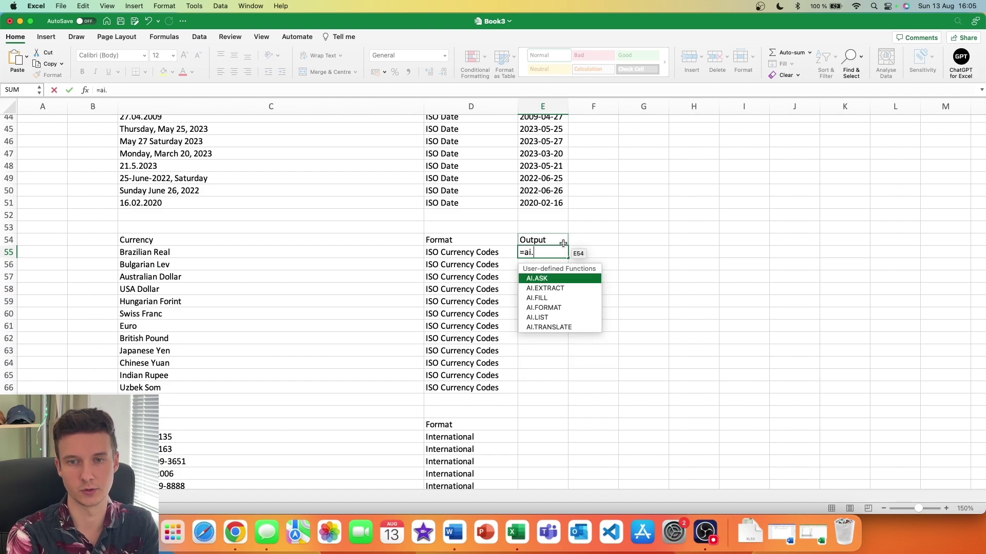
pyautogui.write('for')
pyautogui.press('Tab')
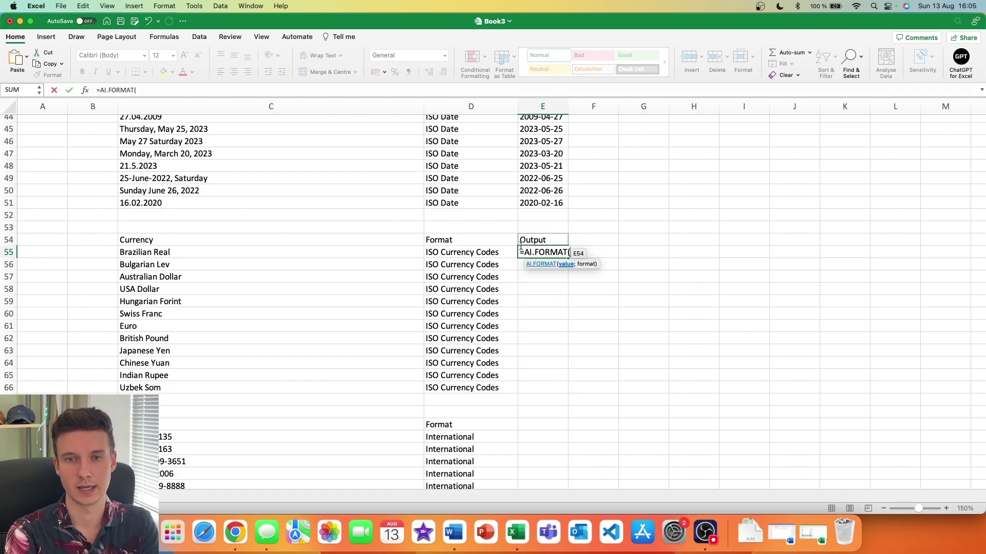
pyautogui.click(363, 254)
pyautogui.write(';')
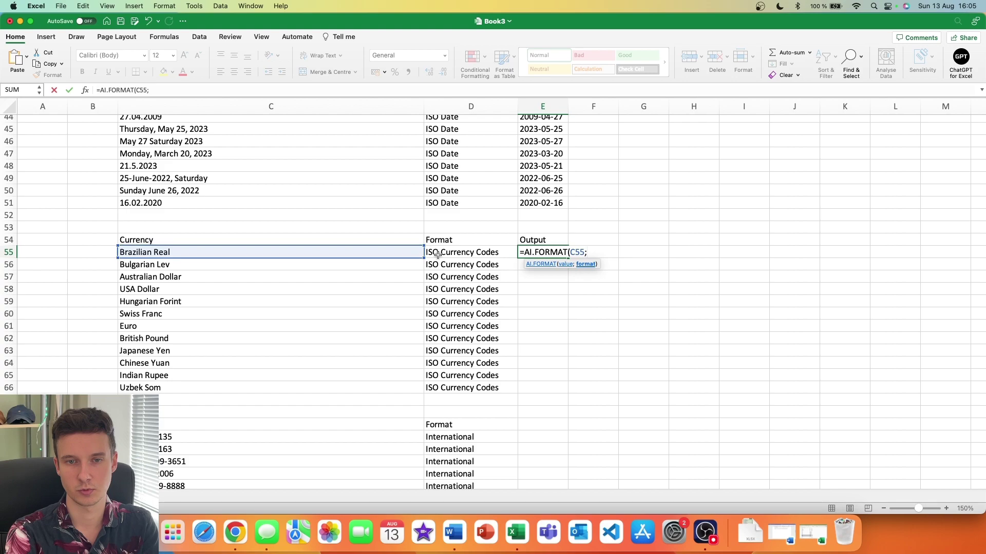
pyautogui.click(445, 252)
pyautogui.write(')')
pyautogui.press('Return')
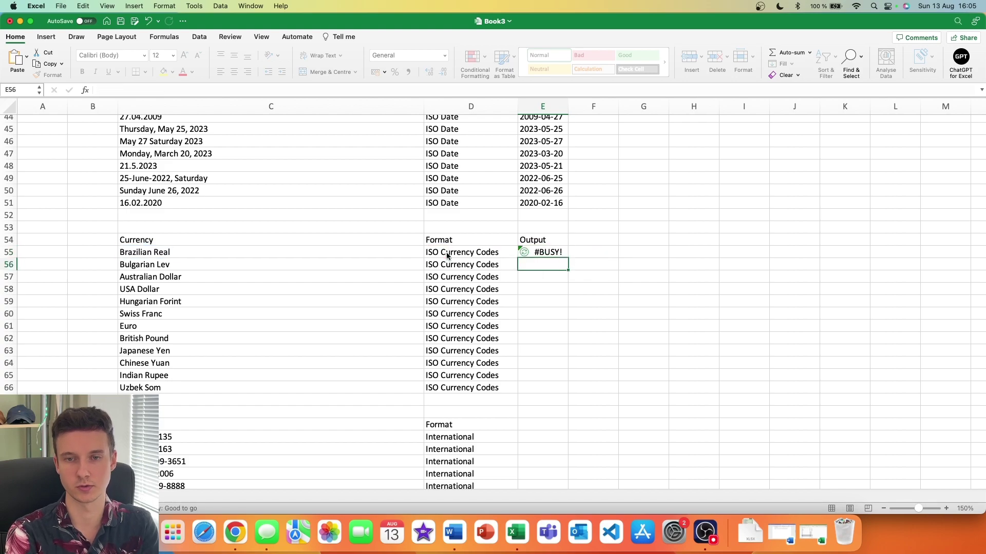
pyautogui.click(562, 253)
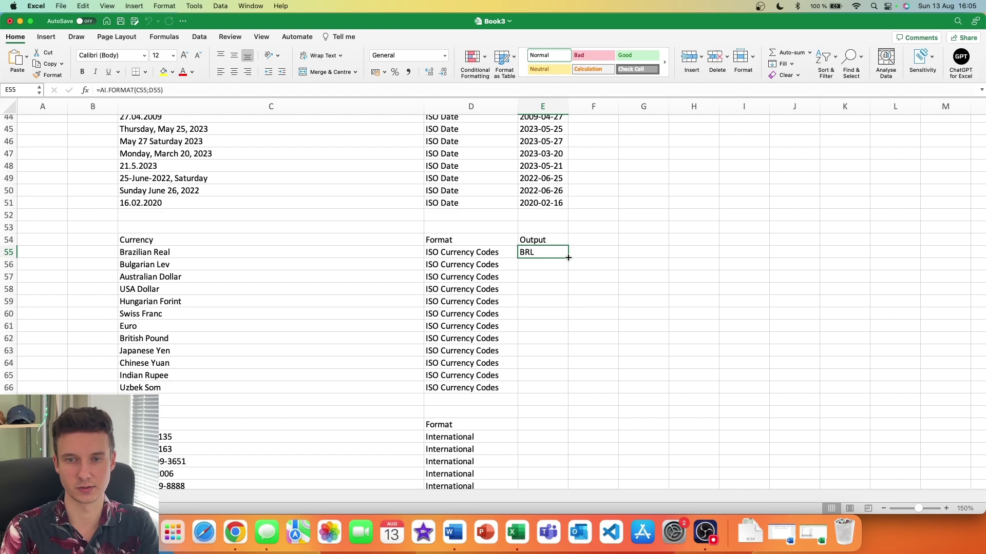
pyautogui.moveTo(568, 258); pyautogui.dragTo(570, 395)
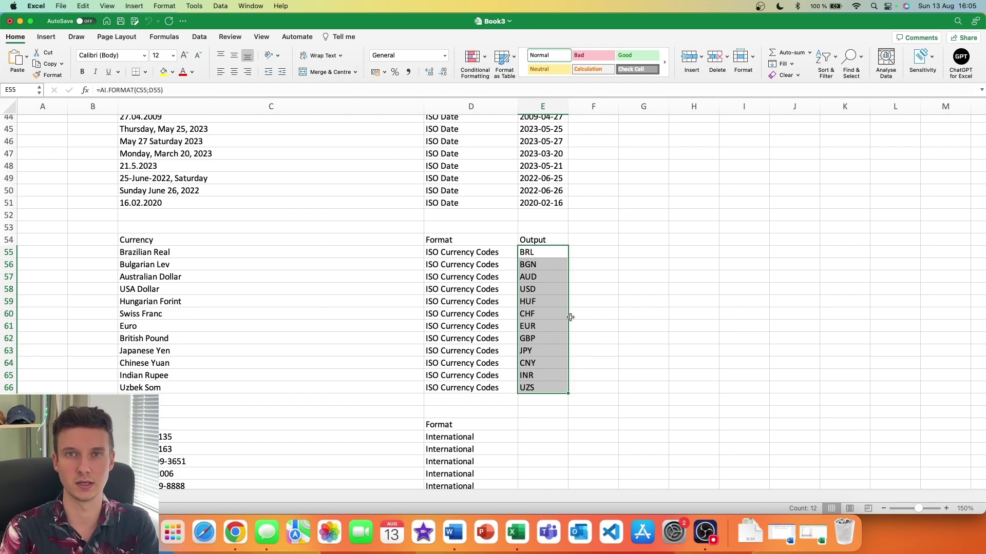
# Enter =AI.FORMAT(C70;D70) in E70 to convert the first phone number to international format.
pyautogui.scroll(-4, 554, 318)
pyautogui.click(542, 334)
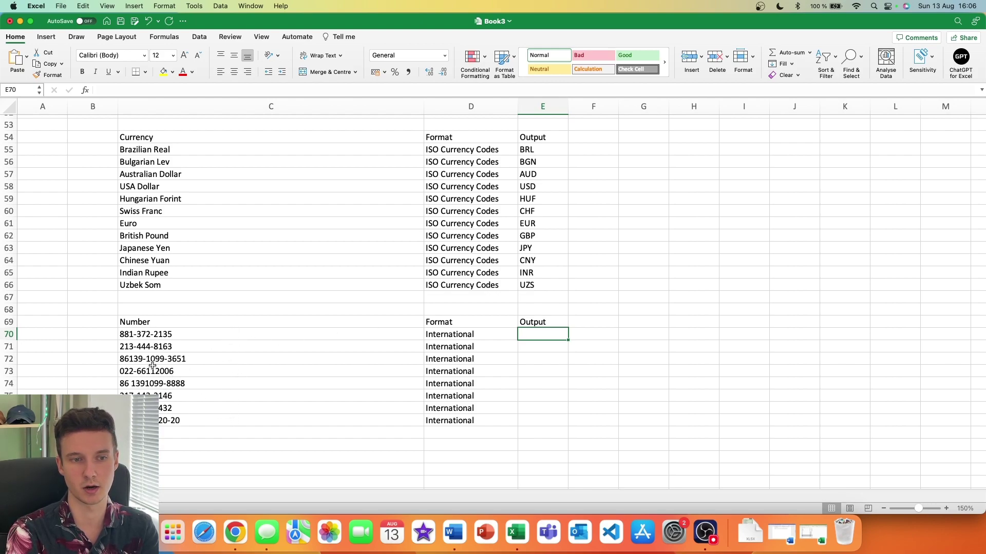
pyautogui.write('=AI.FORMAT(')
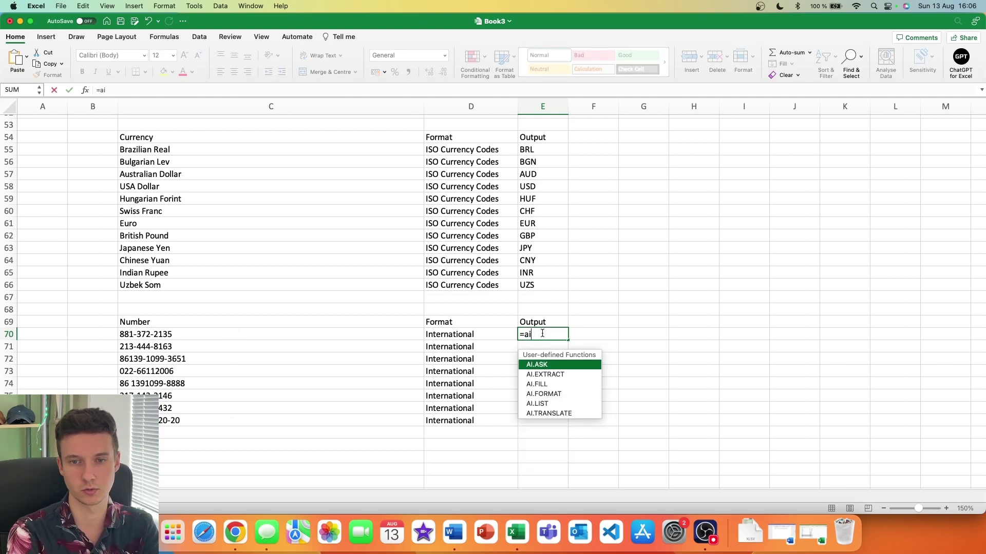
pyautogui.click(294, 337)
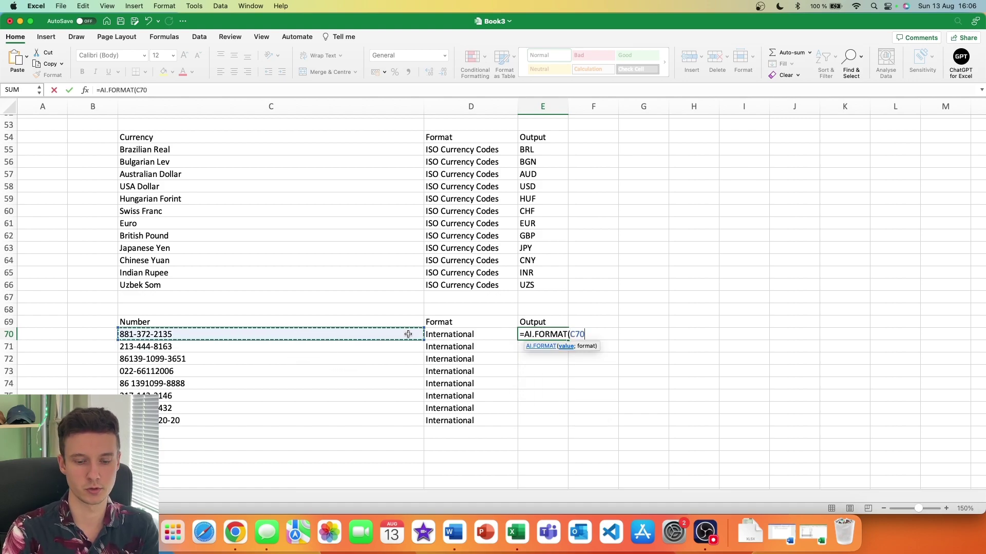
pyautogui.write(';')
pyautogui.click(448, 335)
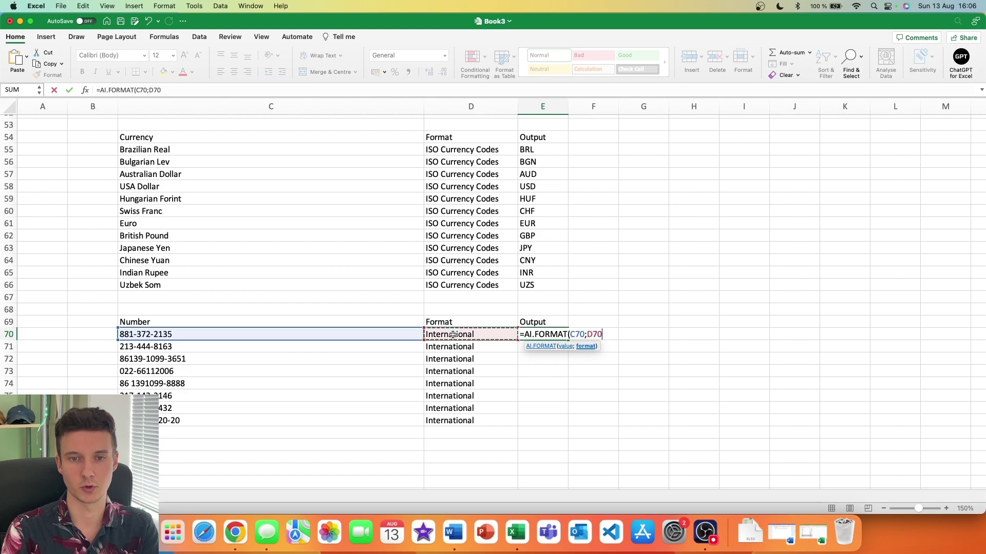
pyautogui.write(')')
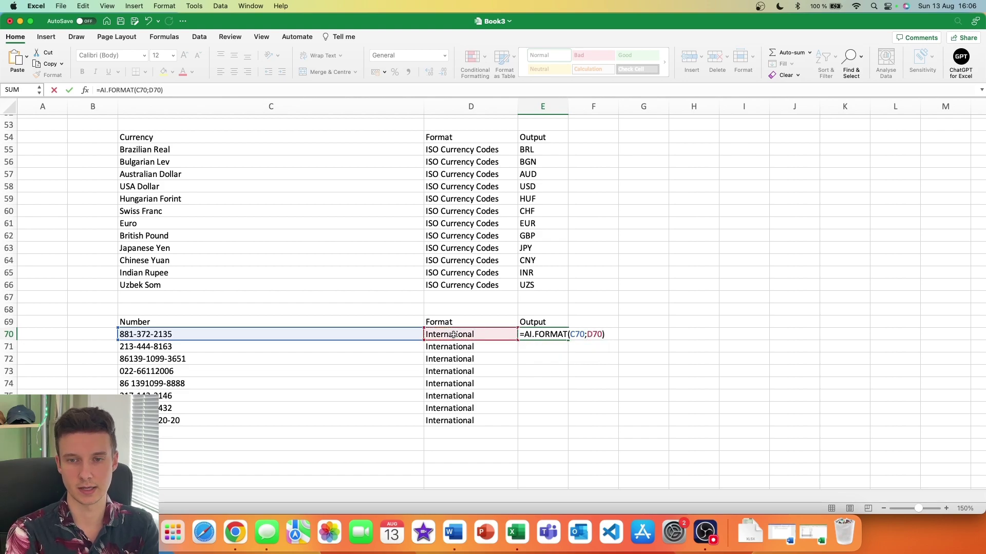
pyautogui.press('Return')
# Fill the E70 formula down to E77 and autofit the width of column E.
pyautogui.click(563, 329)
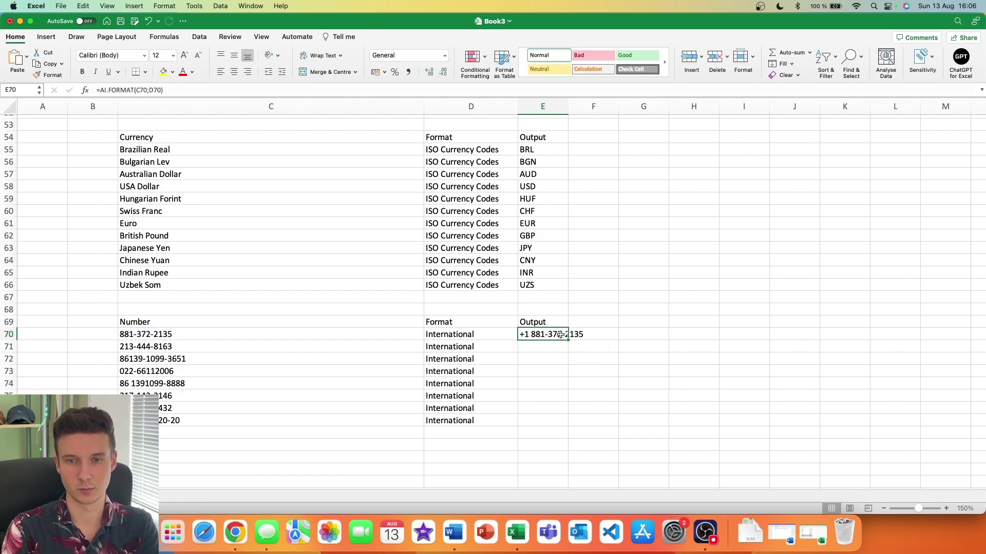
pyautogui.doubleClick(568, 340)
pyautogui.doubleClick(568, 106)
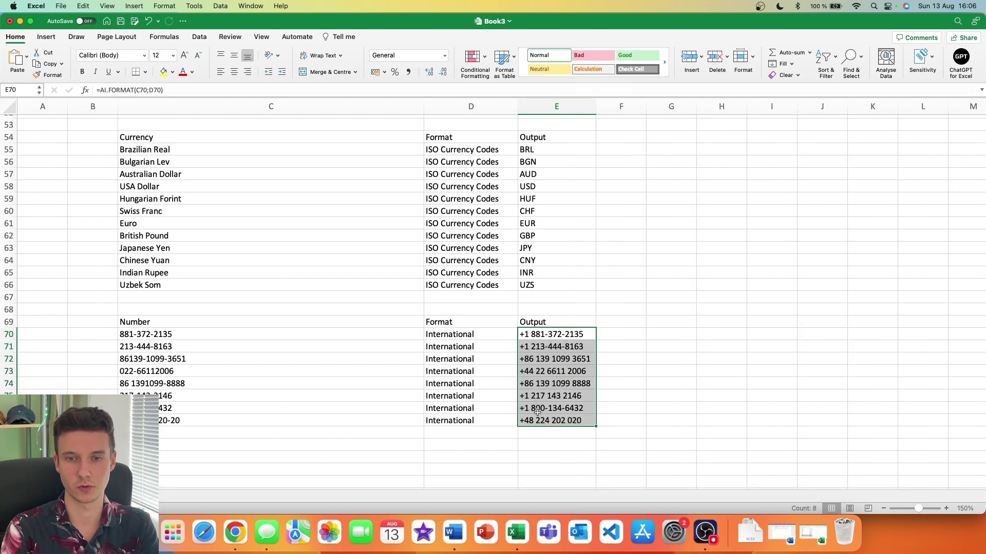
# Enter =AI.FILL(C80:D83;C84:C91) in D84 to fill in the missing regions from the Country and Region examples.
pyautogui.scroll(-5, 531, 355)
pyautogui.click(541, 368)
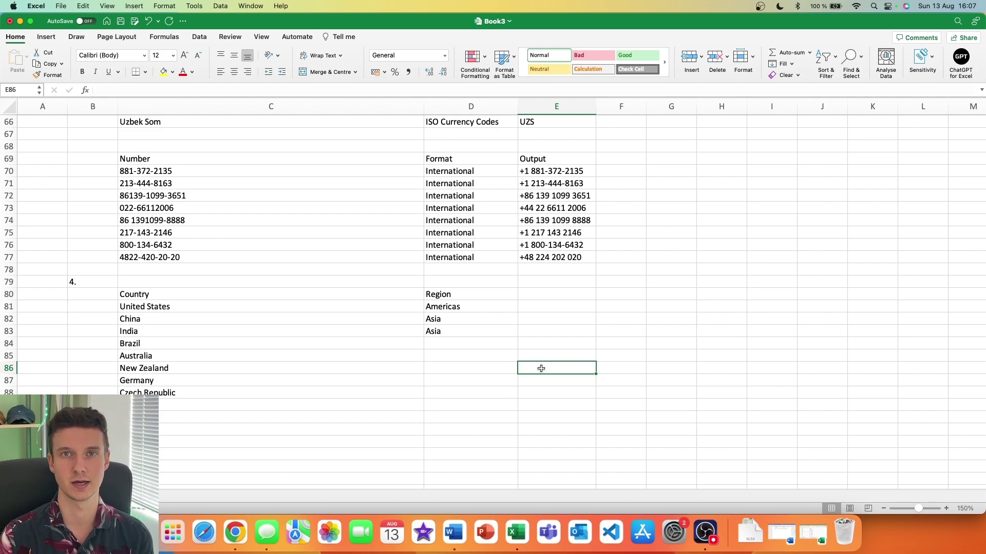
pyautogui.scroll(-3, 170, 211)
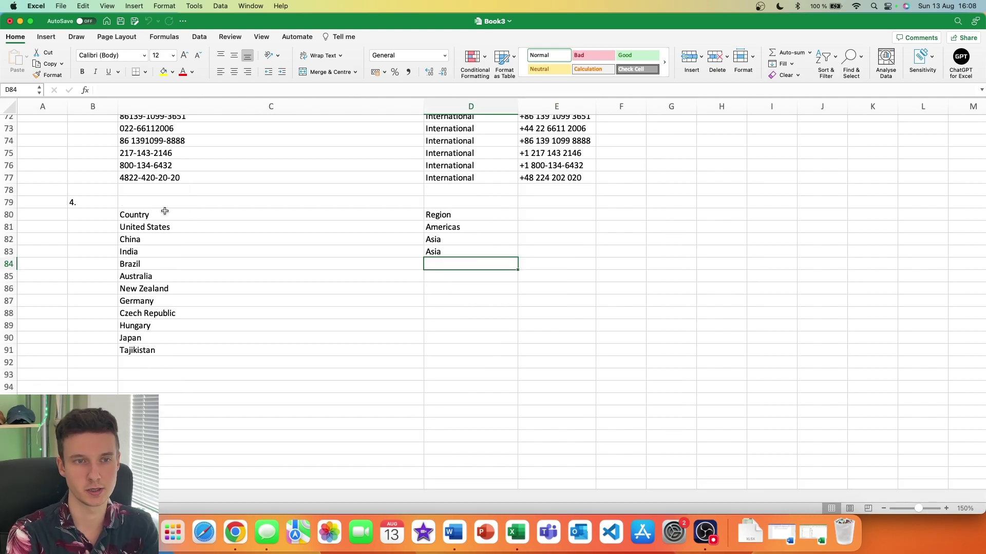
pyautogui.moveTo(164, 212); pyautogui.dragTo(178, 339)
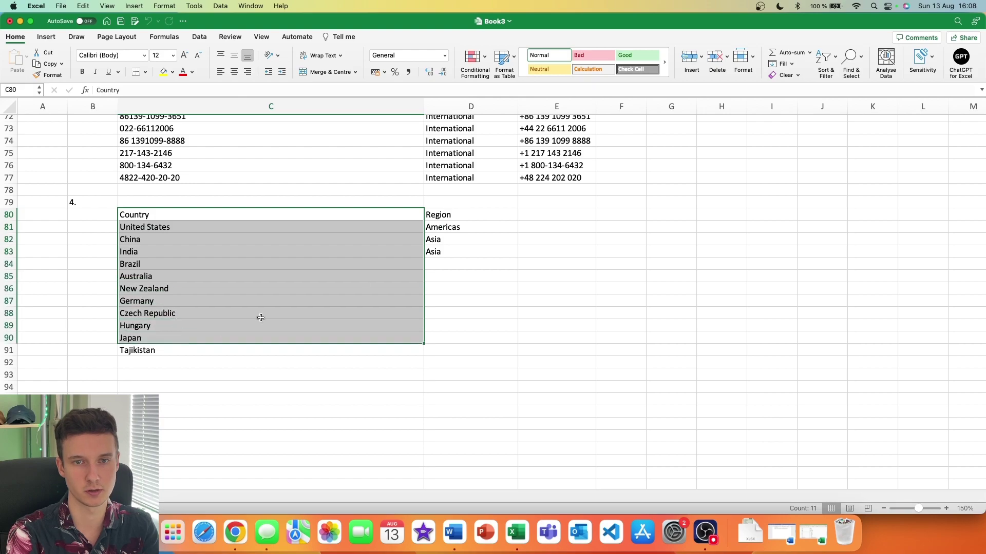
pyautogui.moveTo(456, 216); pyautogui.dragTo(453, 330)
pyautogui.click(451, 266)
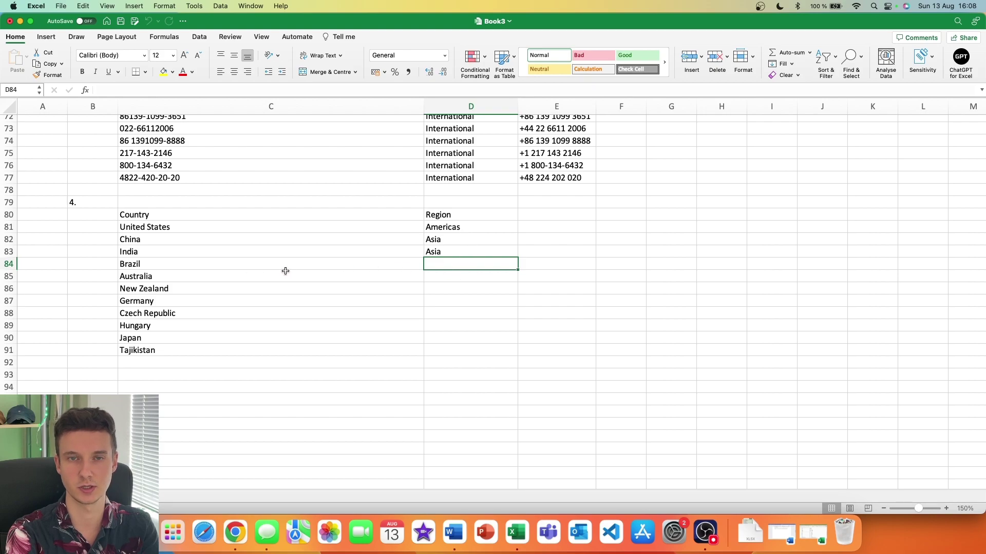
pyautogui.write('=ai')
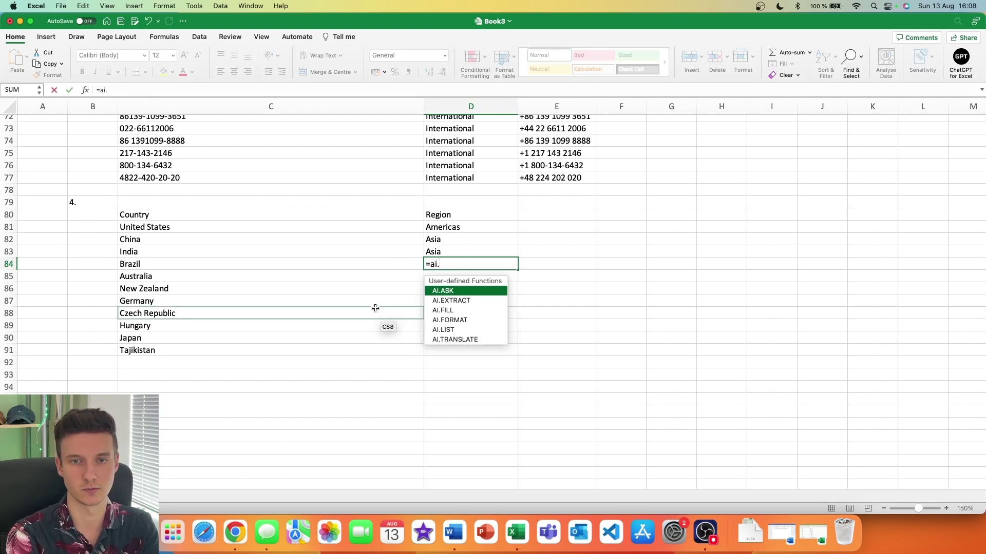
pyautogui.write('.')
pyautogui.doubleClick(443, 310)
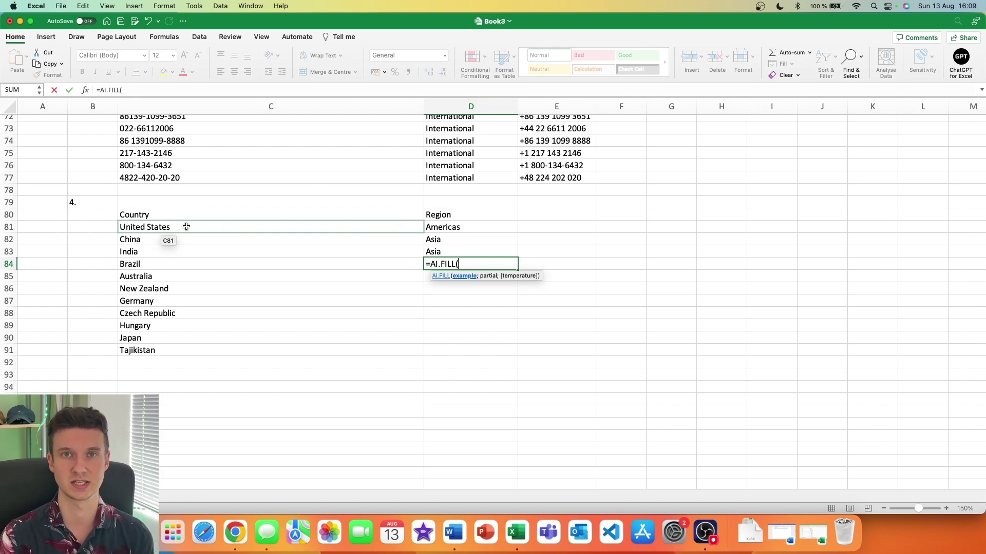
pyautogui.moveTo(186, 214); pyautogui.dragTo(454, 247)
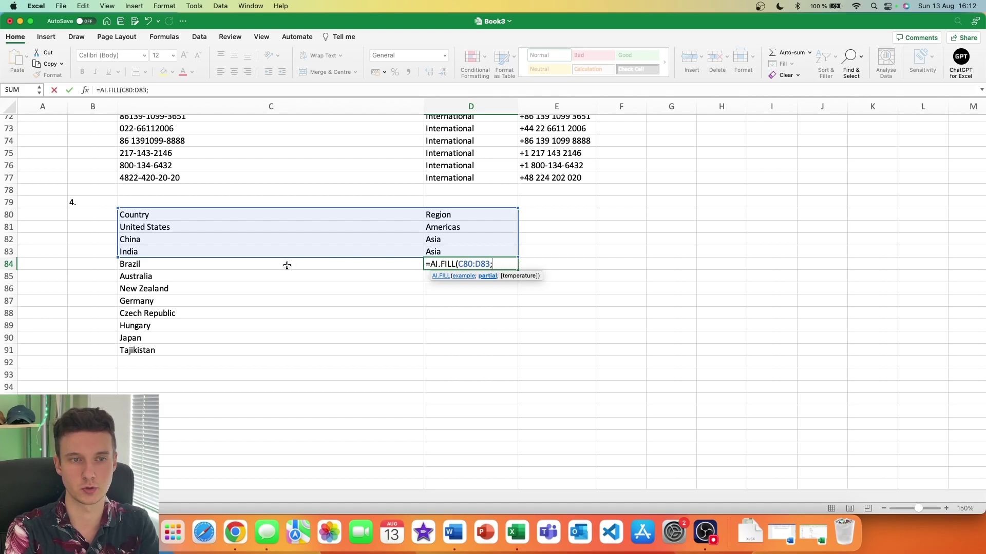
pyautogui.moveTo(287, 265); pyautogui.dragTo(293, 347)
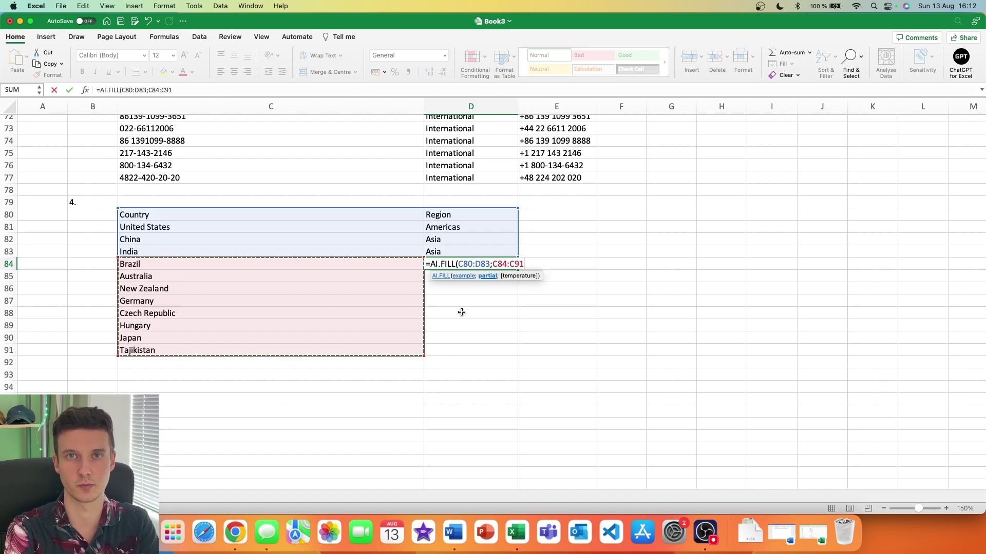
pyautogui.write(')')
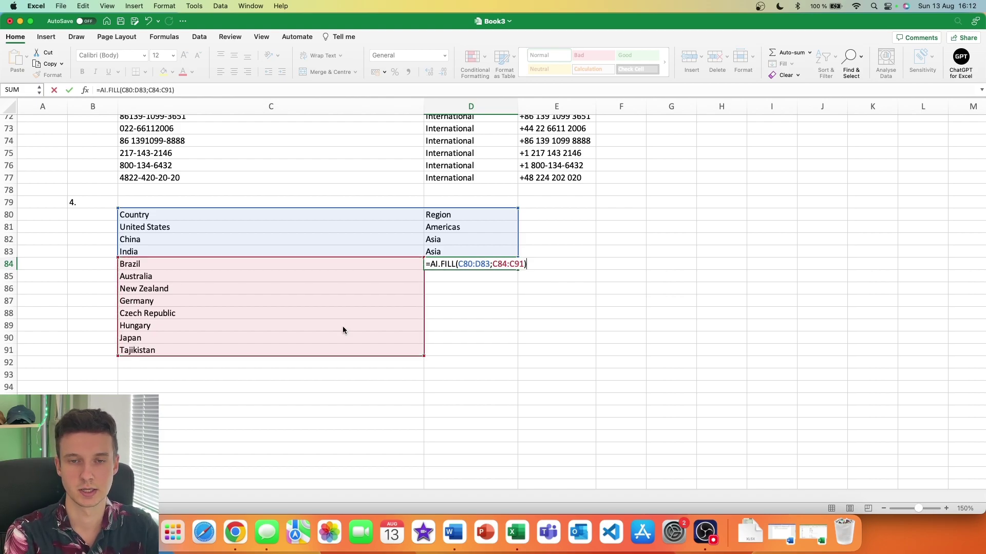
pyautogui.press('Return')
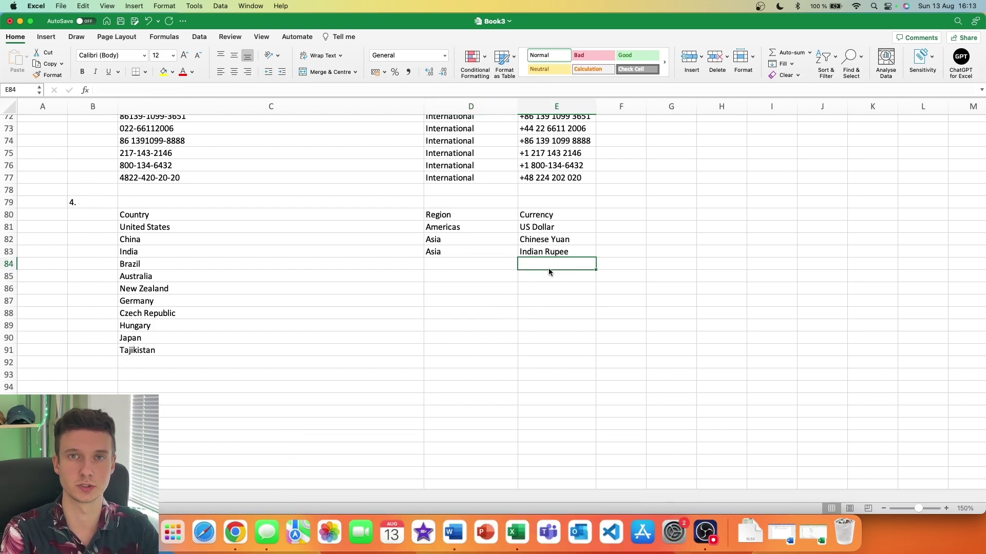
# Enter =AI.FILL(C80:E83;C84:C91) in D84 to fill in the missing regions and currencies from the example rows.
pyautogui.click(474, 265)
pyautogui.write('=ai')
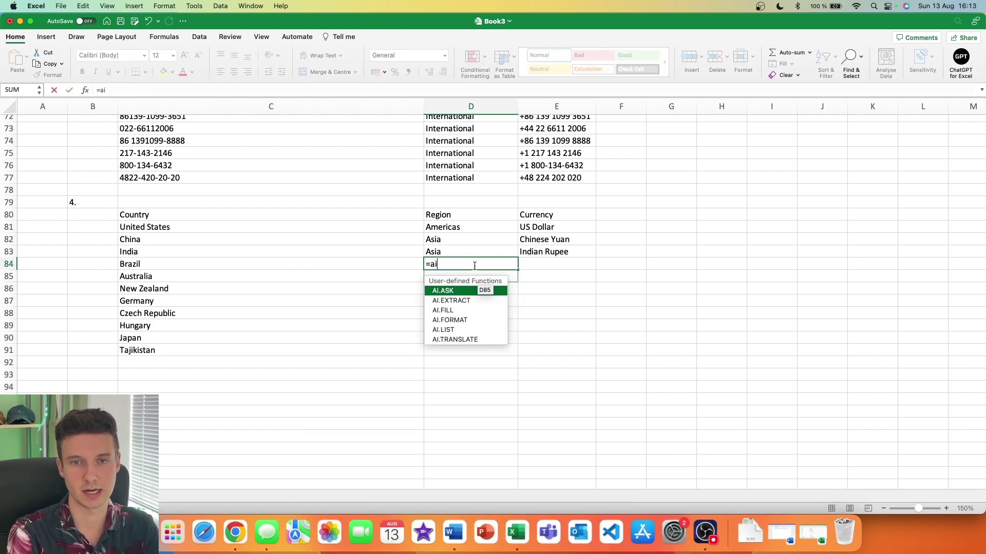
pyautogui.write('.fi')
pyautogui.press('Tab')
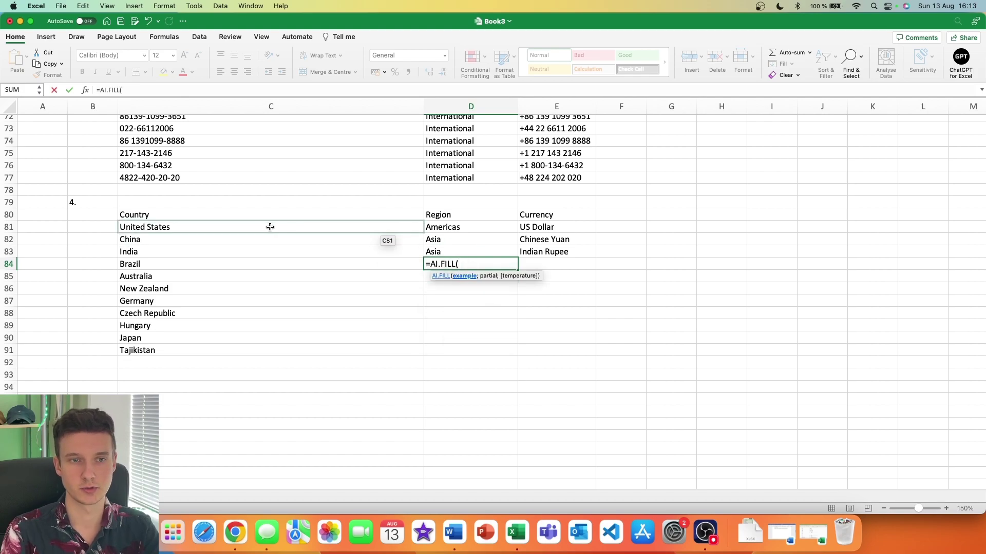
pyautogui.click(262, 218)
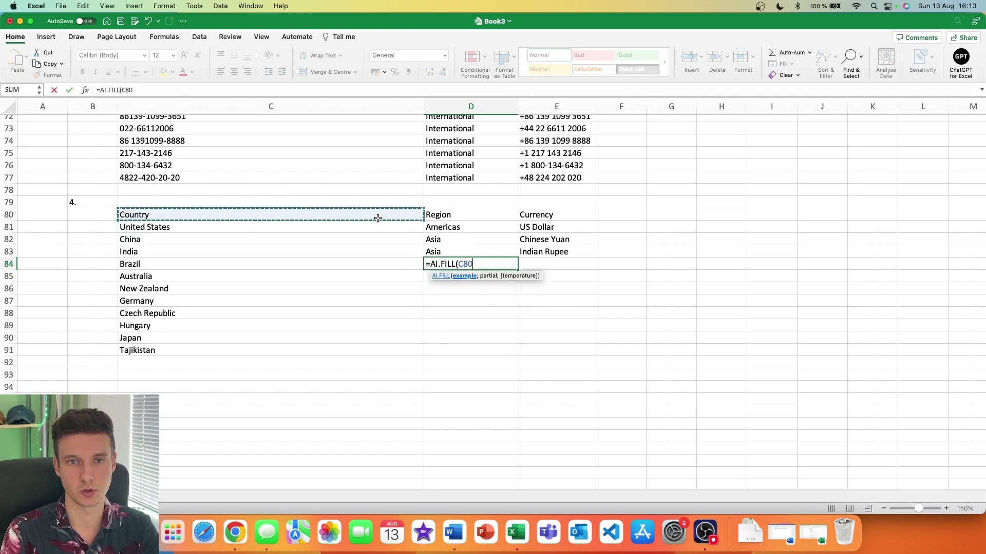
pyautogui.moveTo(416, 218); pyautogui.dragTo(536, 250)
pyautogui.write(';')
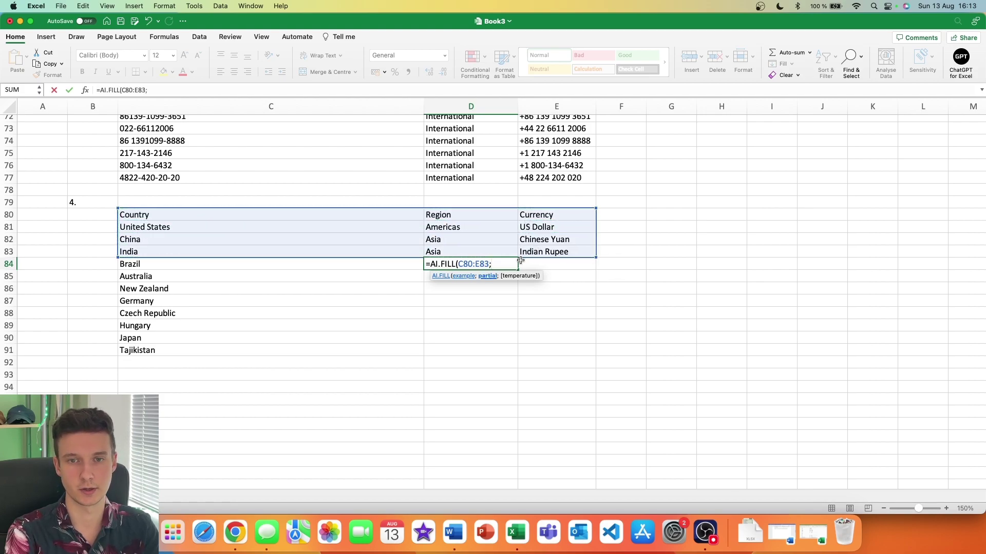
pyautogui.moveTo(297, 268); pyautogui.dragTo(307, 345)
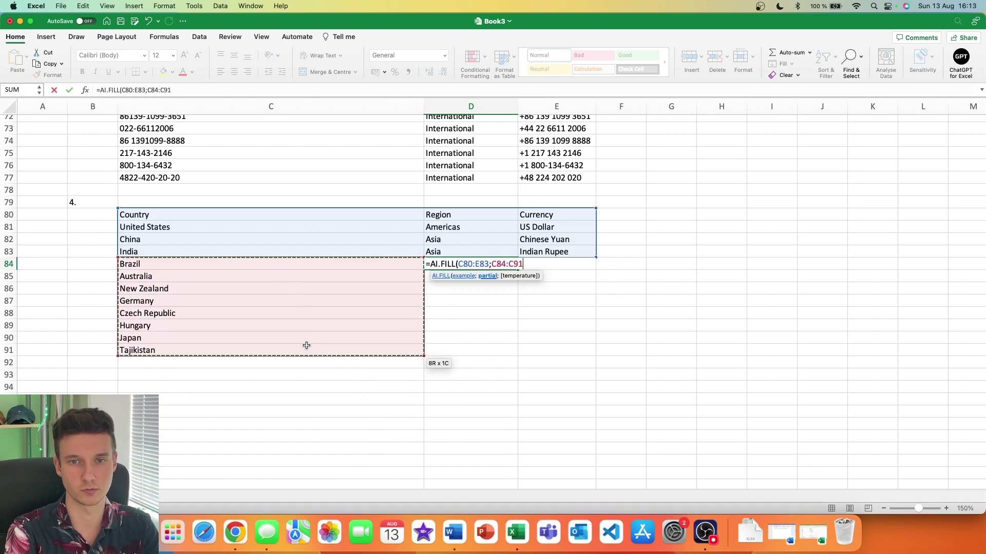
pyautogui.write(')')
pyautogui.press('Return')
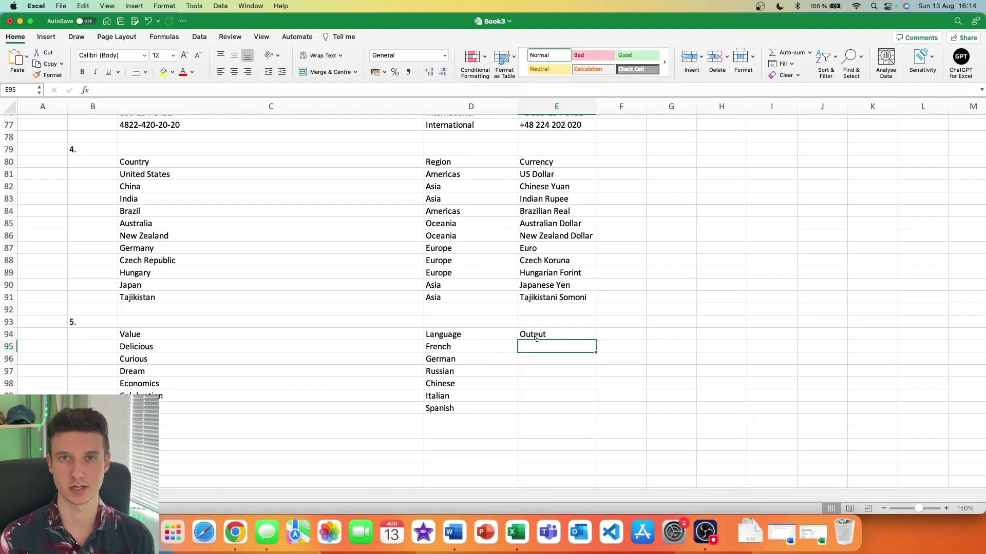
# Enter =AI.TRANSLATE(C95;D95) in E95 and fill it down to E100 to translate the words into the listed languages.
pyautogui.write('=ai')
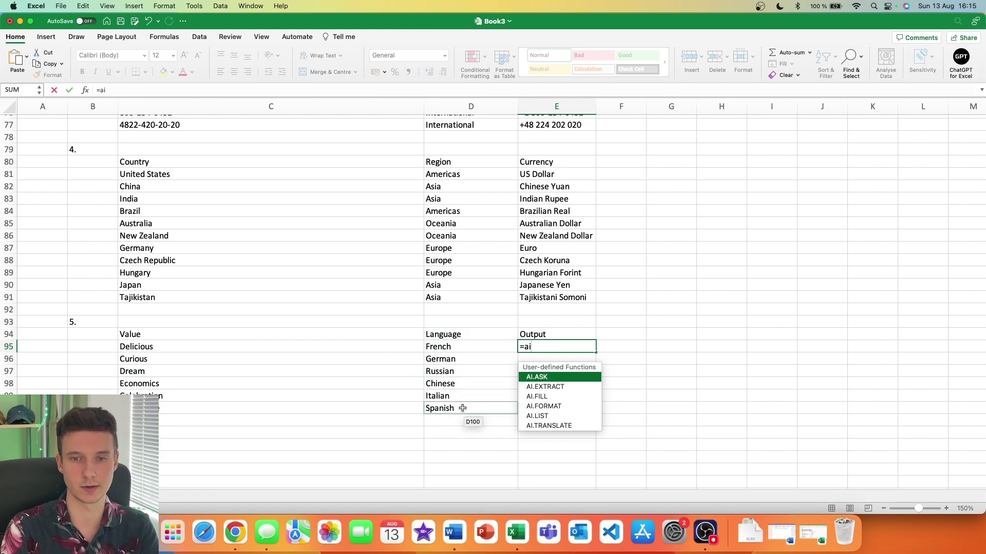
pyautogui.press('BackSpace')
pyautogui.press('BackSpace')
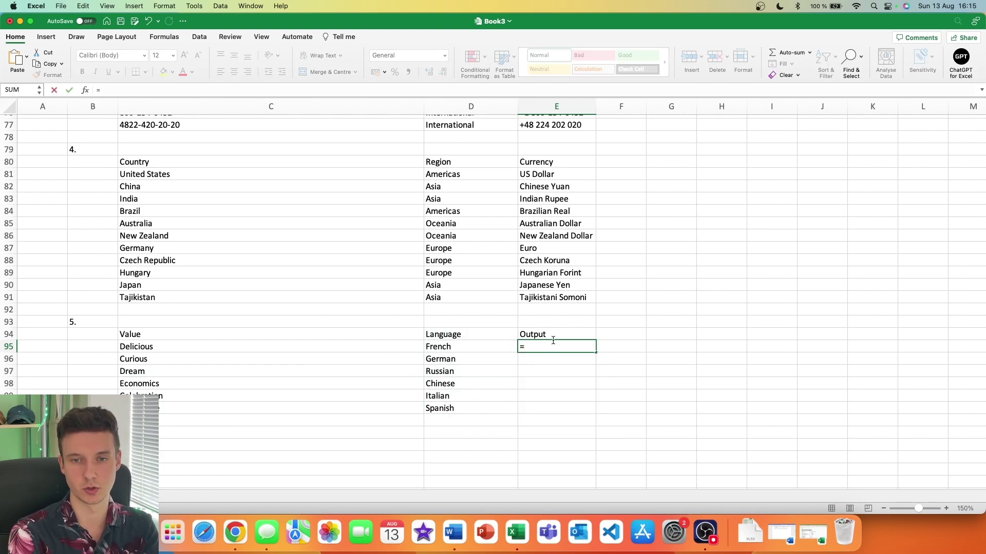
pyautogui.write('ai.tr')
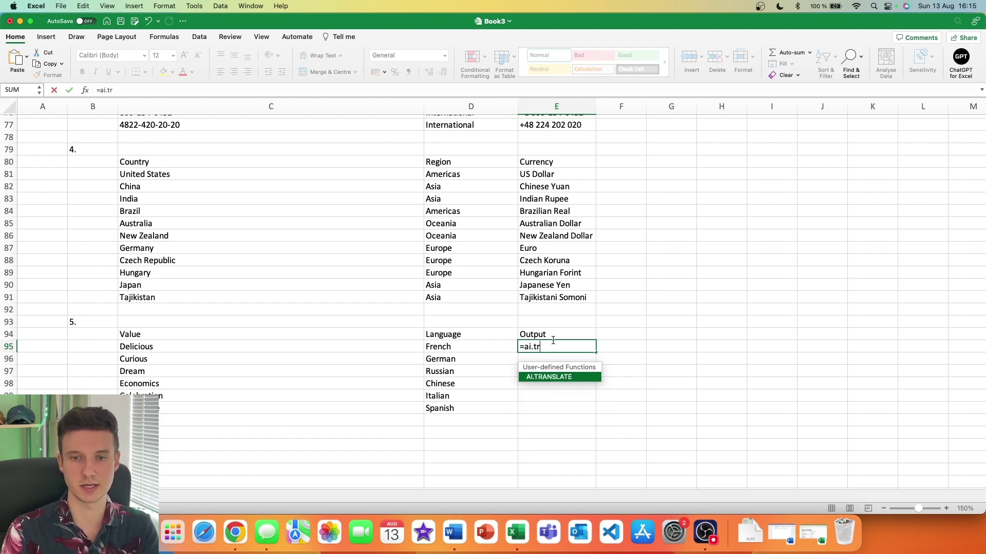
pyautogui.press('Tab')
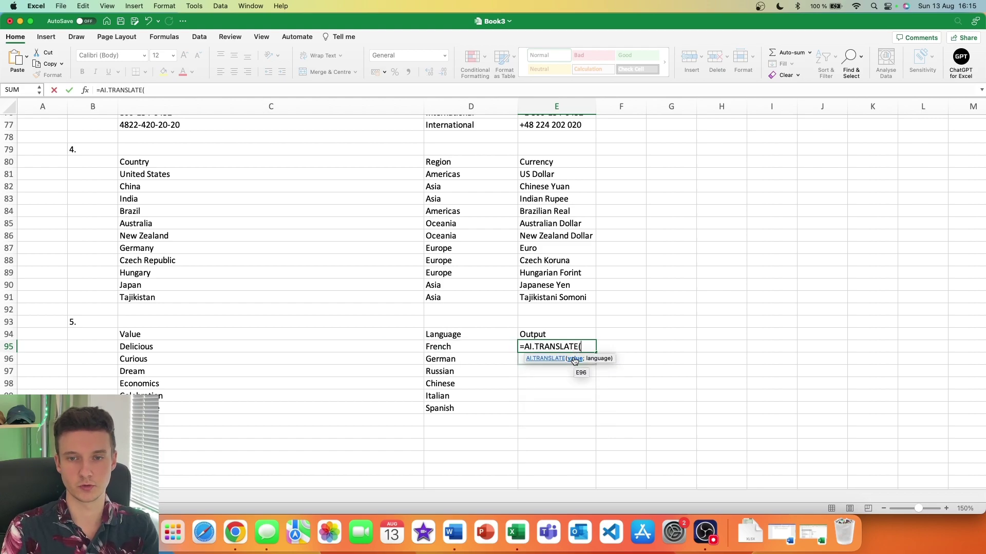
pyautogui.click(263, 348)
pyautogui.write(';')
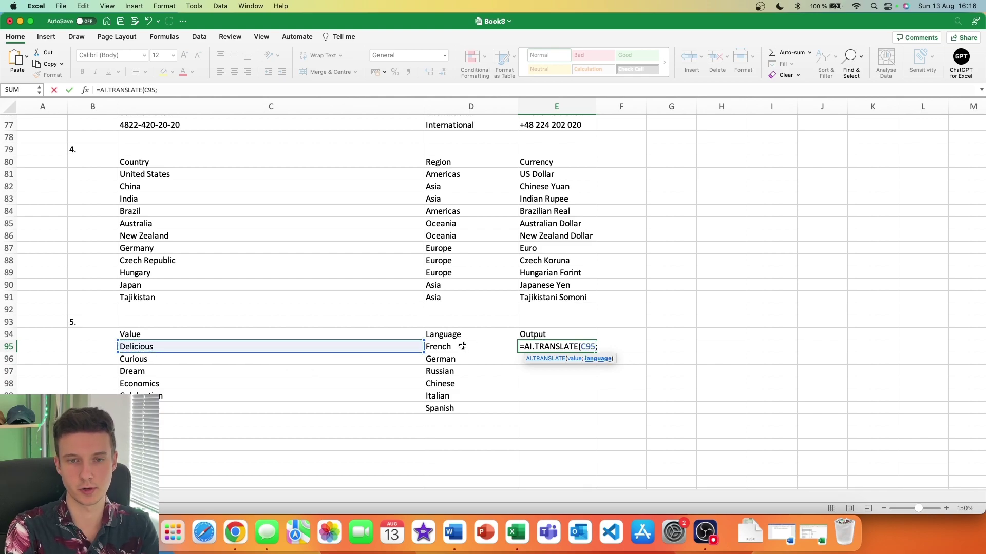
pyautogui.click(463, 347)
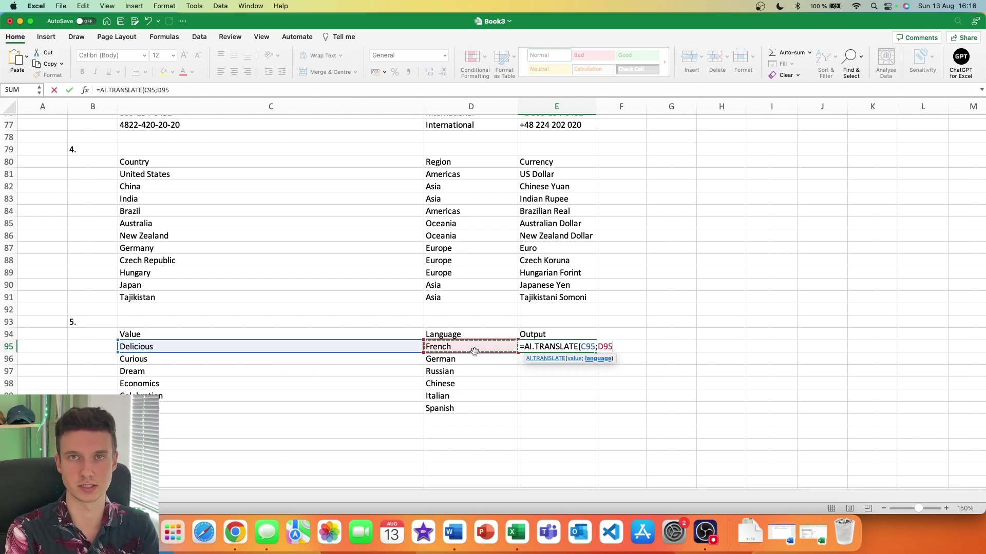
pyautogui.write(')')
pyautogui.press('Return')
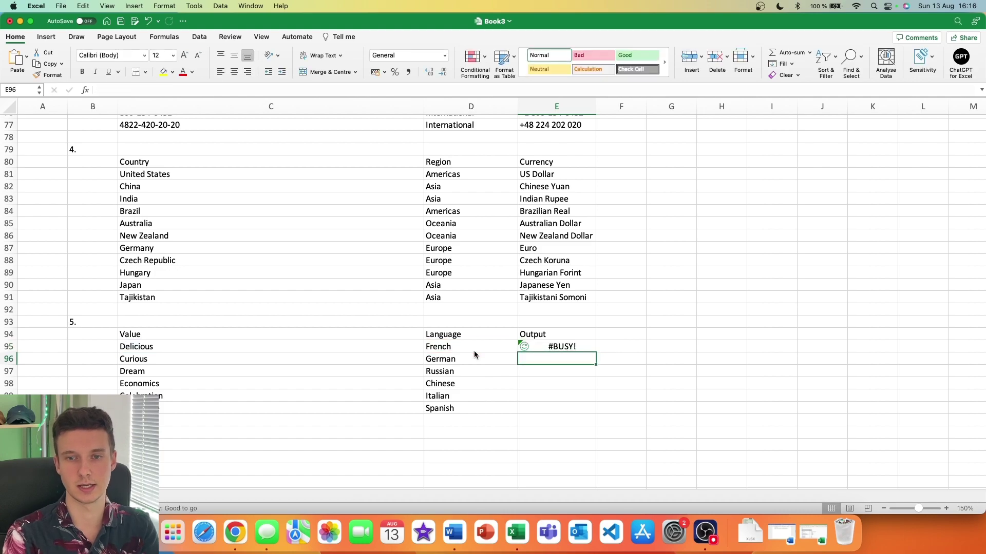
pyautogui.doubleClick(594, 352)
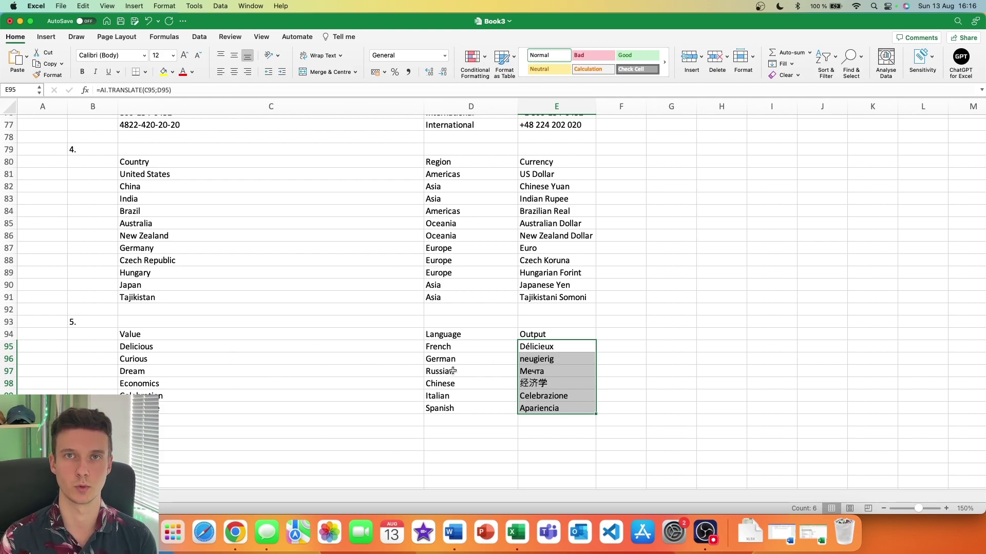
# Enter =AI.TRANSLATE(C103;D103) in E103 and fill it down to E108 to translate the sentences into the listed languages.
pyautogui.scroll(-5, 487, 367)
pyautogui.click(534, 376)
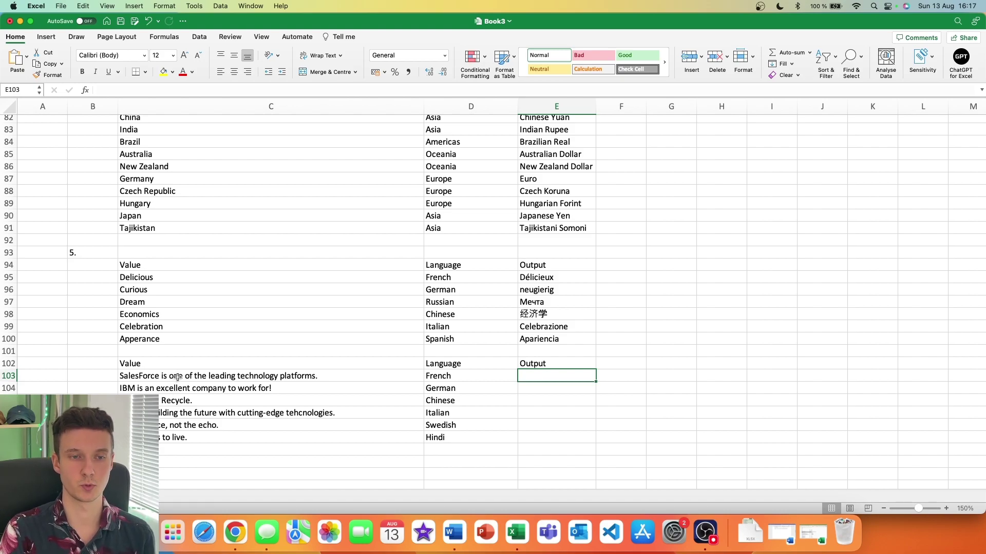
pyautogui.write('=AI')
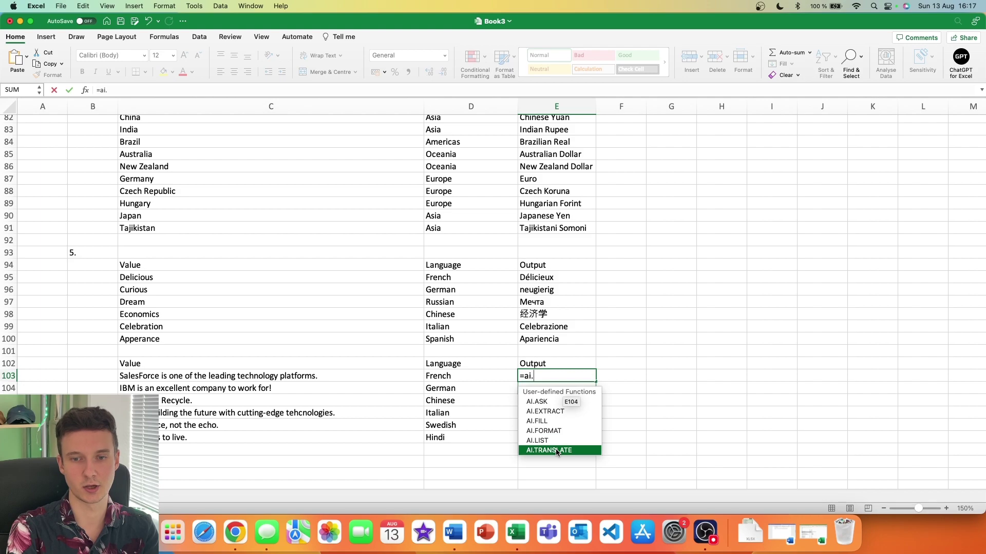
pyautogui.doubleClick(555, 451)
pyautogui.click(376, 379)
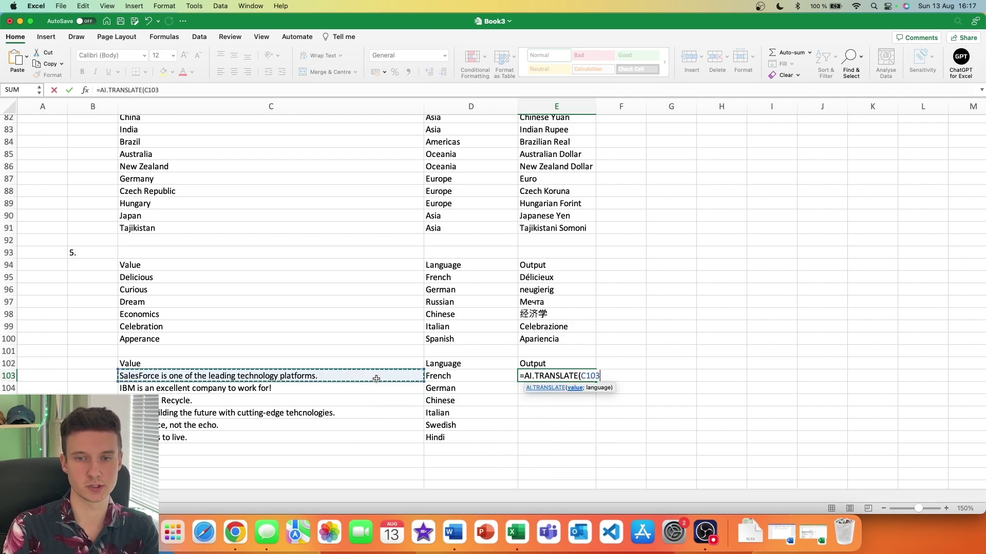
pyautogui.write(';')
pyautogui.click(468, 375)
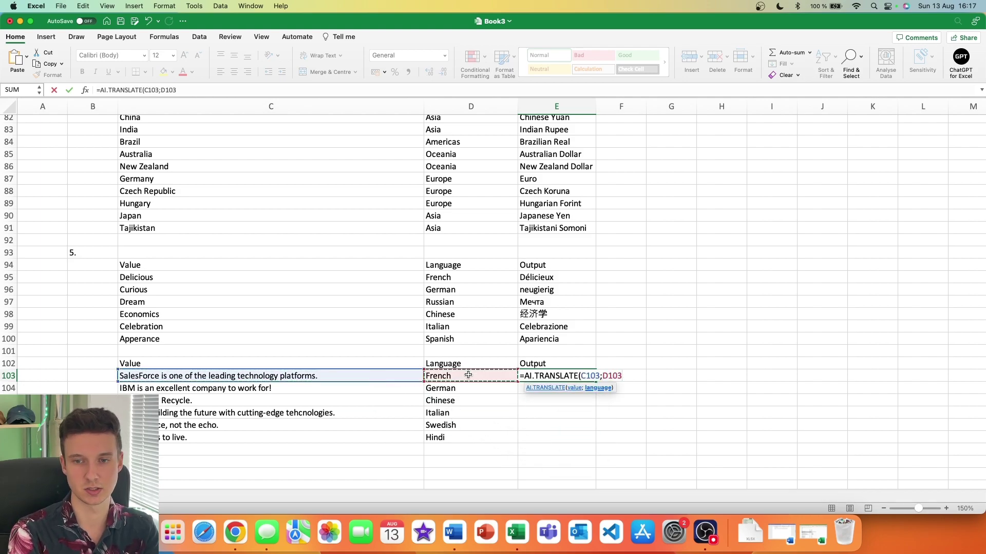
pyautogui.write(')')
pyautogui.press('Return')
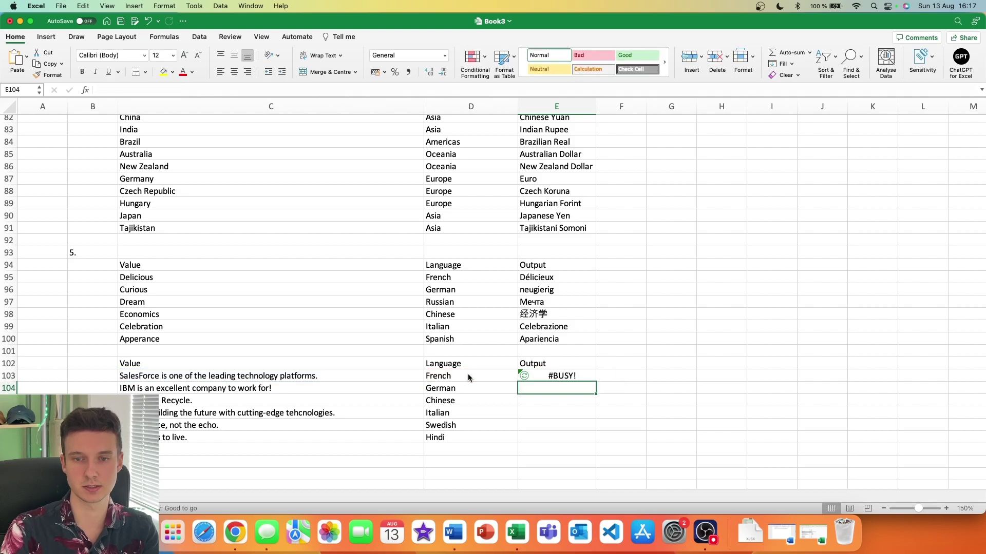
pyautogui.click(593, 379)
pyautogui.doubleClick(596, 381)
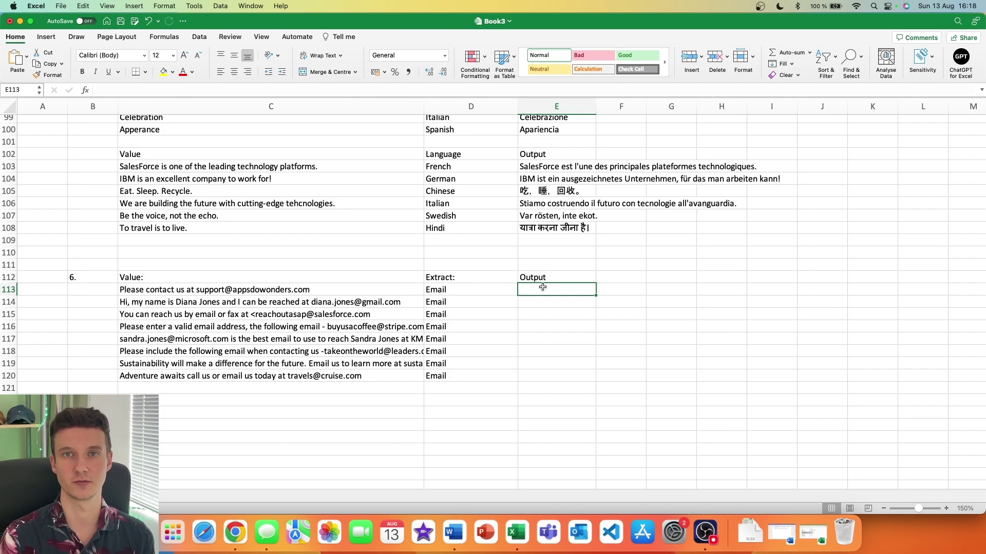
# Enter =AI.EXTRACT(C113;D113) in E113 and fill it down to E120 to pull the email addresses out of the texts.
pyautogui.doubleClick(543, 287)
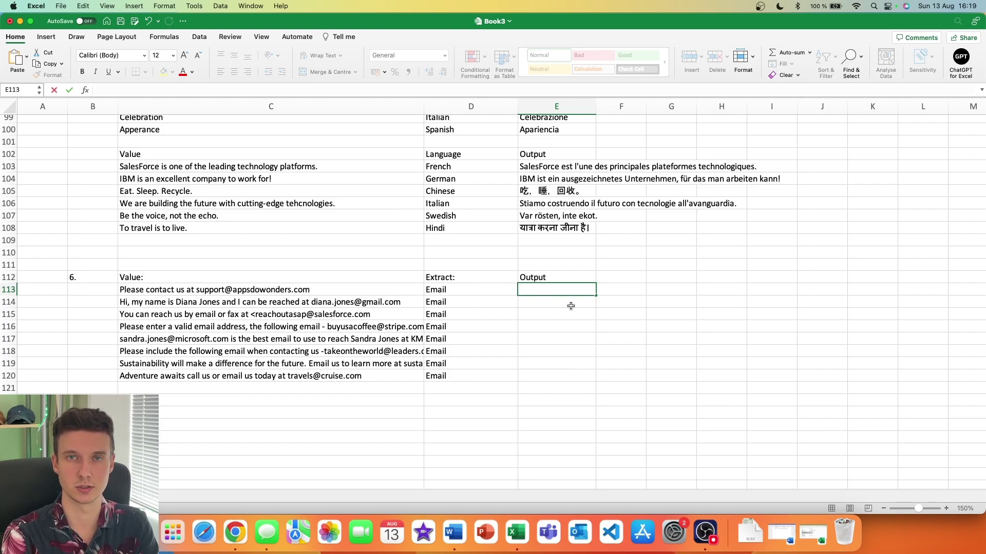
pyautogui.write('=ai')
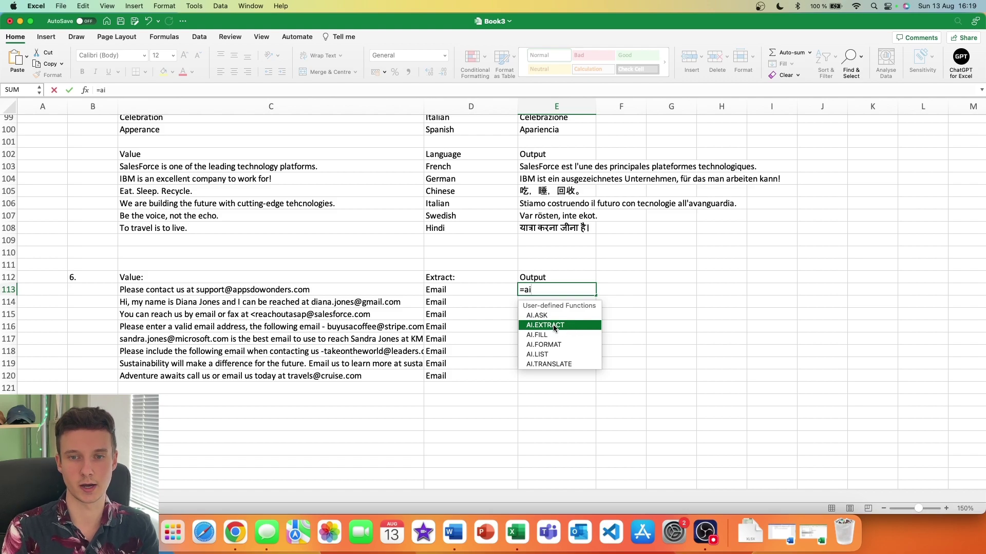
pyautogui.doubleClick(568, 327)
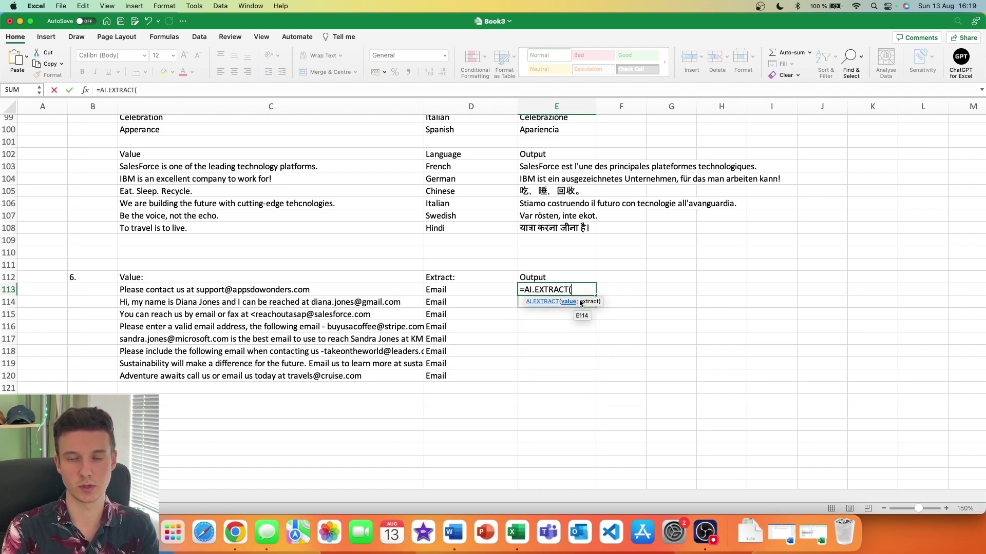
pyautogui.click(258, 292)
pyautogui.write(';')
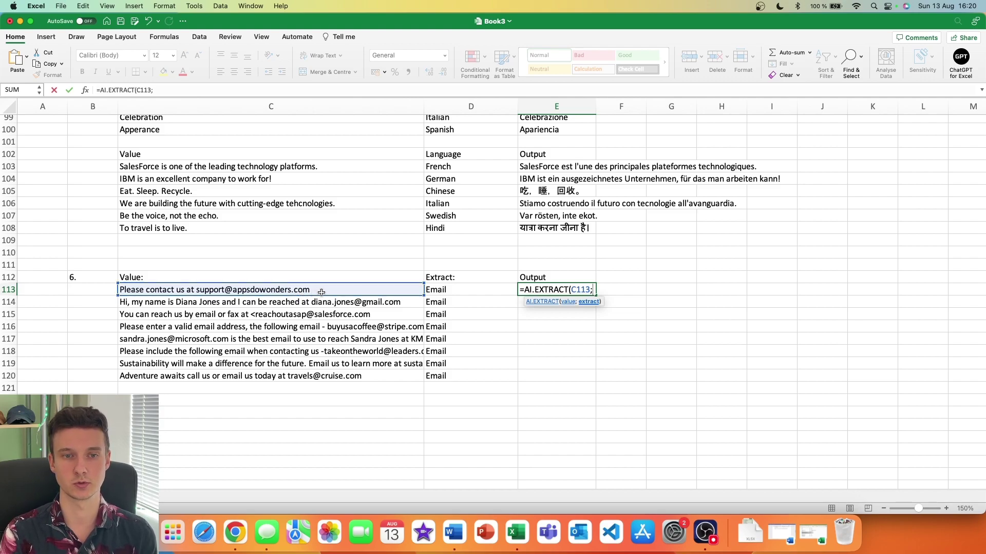
pyautogui.click(447, 291)
pyautogui.write(')')
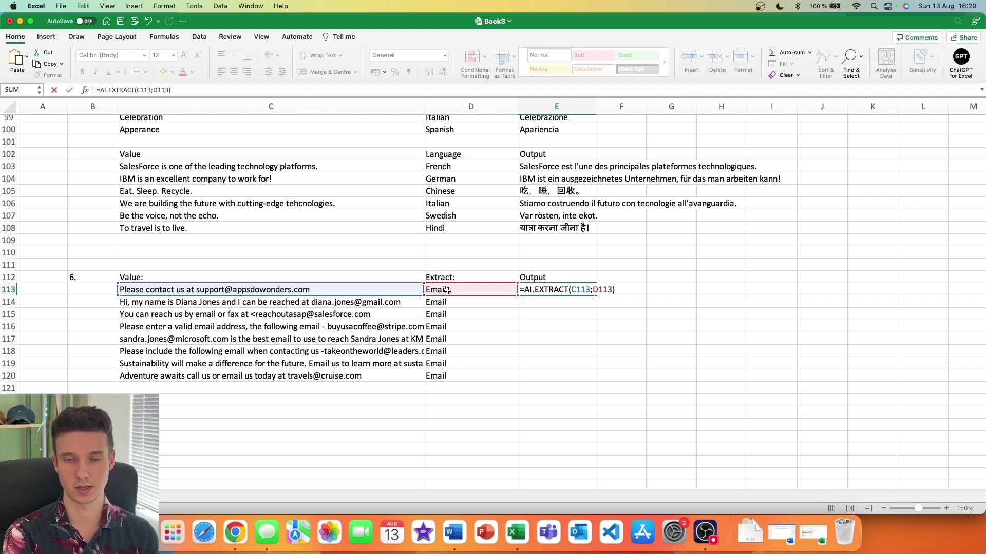
pyautogui.press('Return')
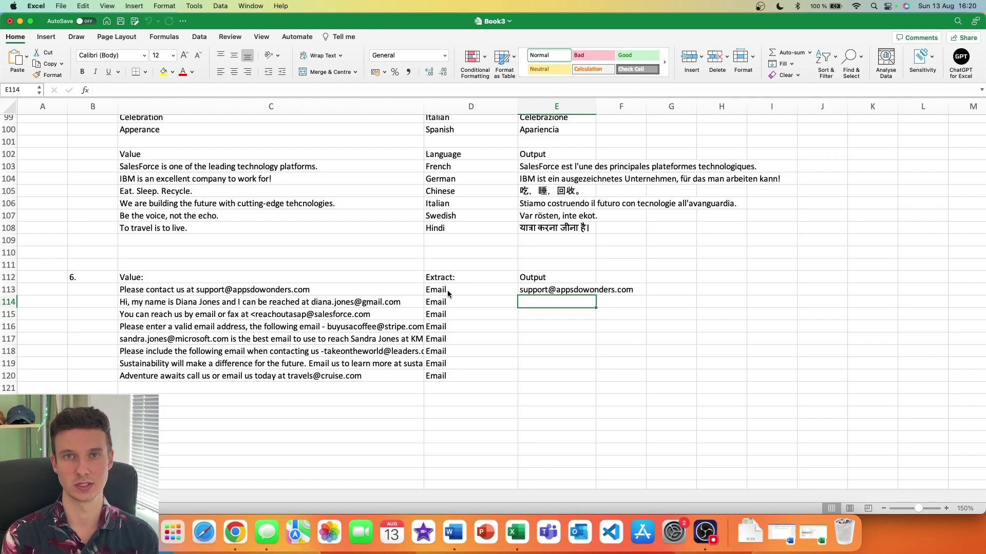
pyautogui.click(590, 292)
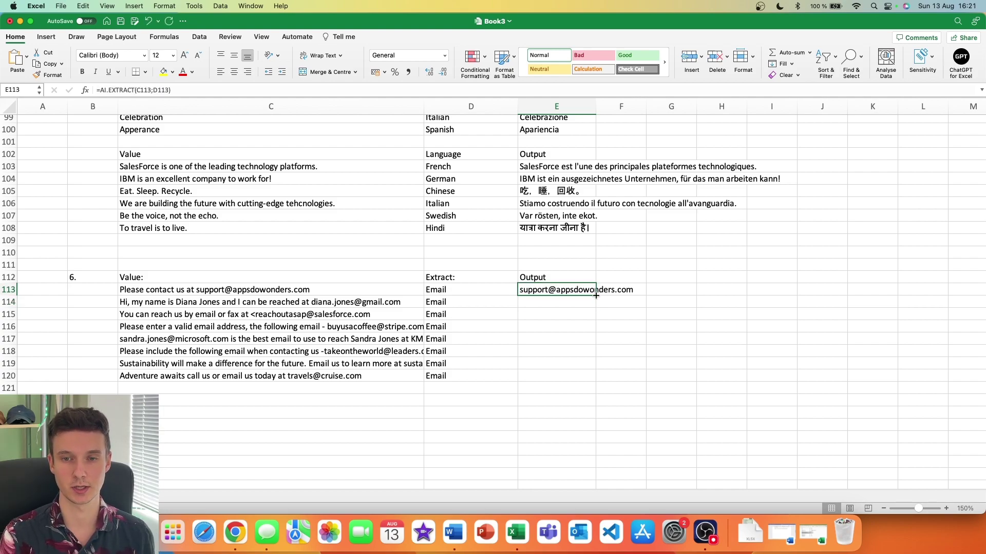
pyautogui.doubleClick(596, 295)
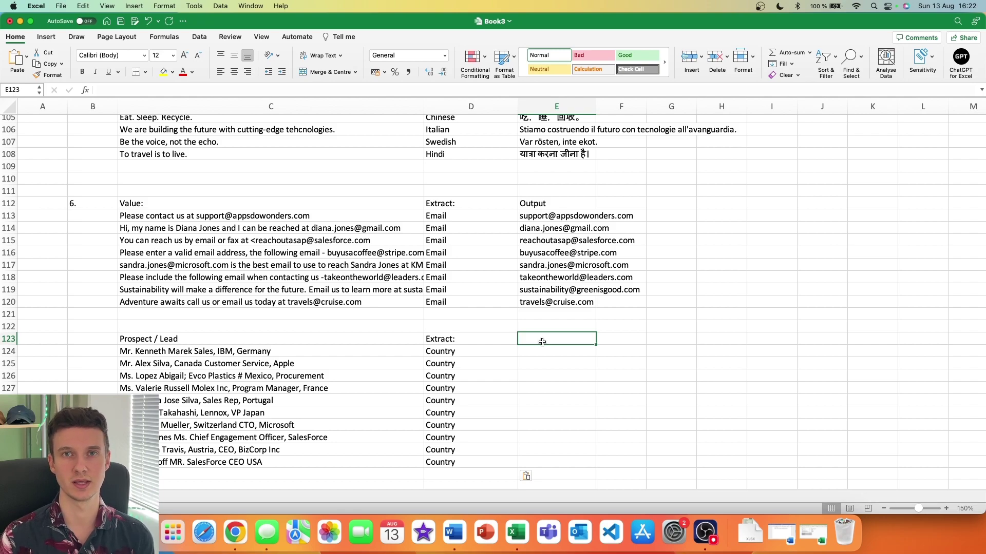
# Add the header Output in E123 of the Prospect / Lead table.
pyautogui.write('Output')
pyautogui.press('Return')
# Enter =AI.EXTRACT(C124;D124) in E124 and fill it down to E133 to extract each prospect's country.
pyautogui.write('=')
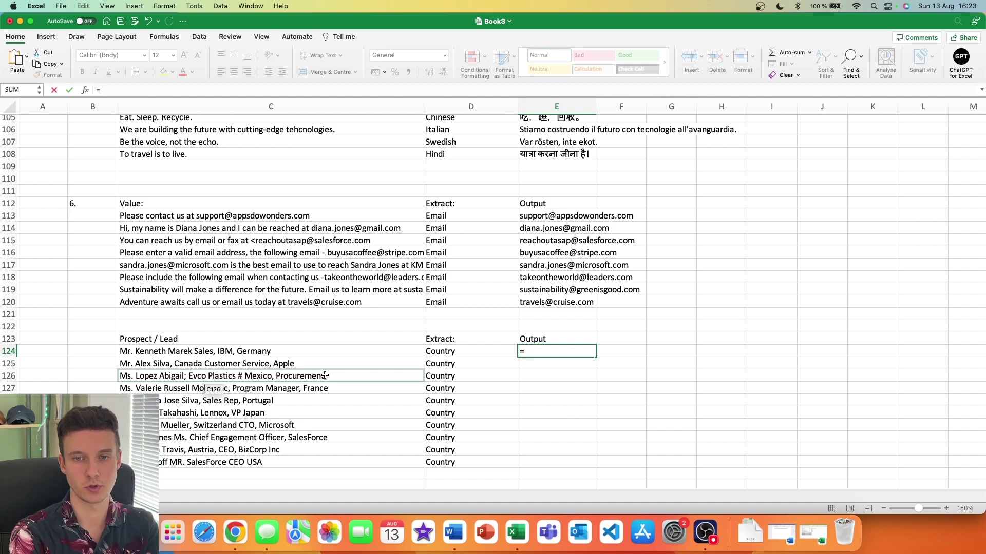
pyautogui.write('ai.ex')
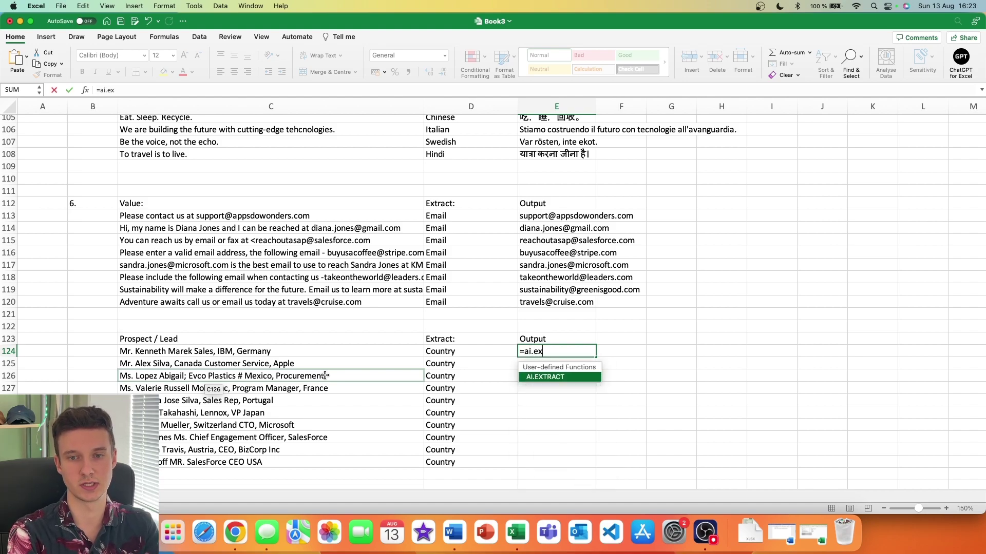
pyautogui.press('Tab')
pyautogui.click(325, 351)
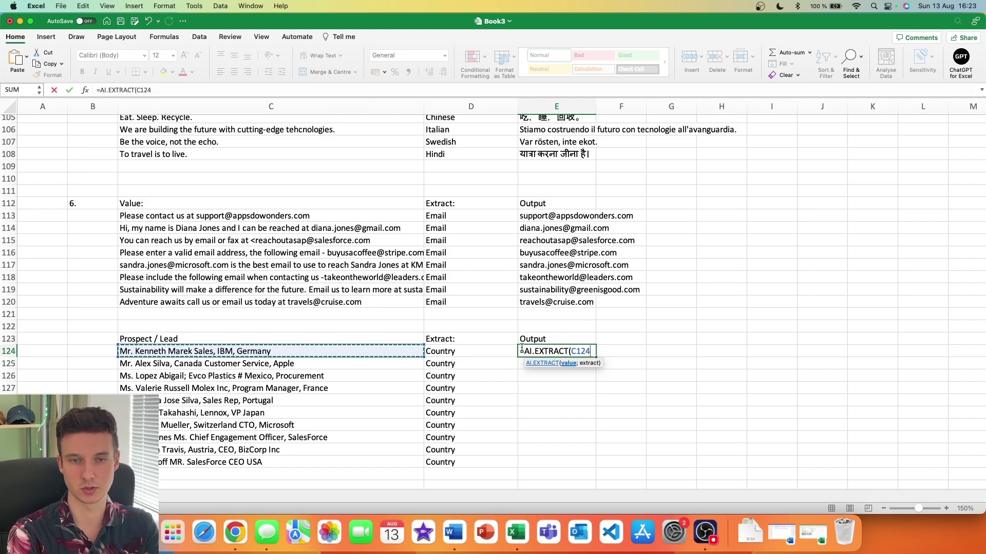
pyautogui.write(';')
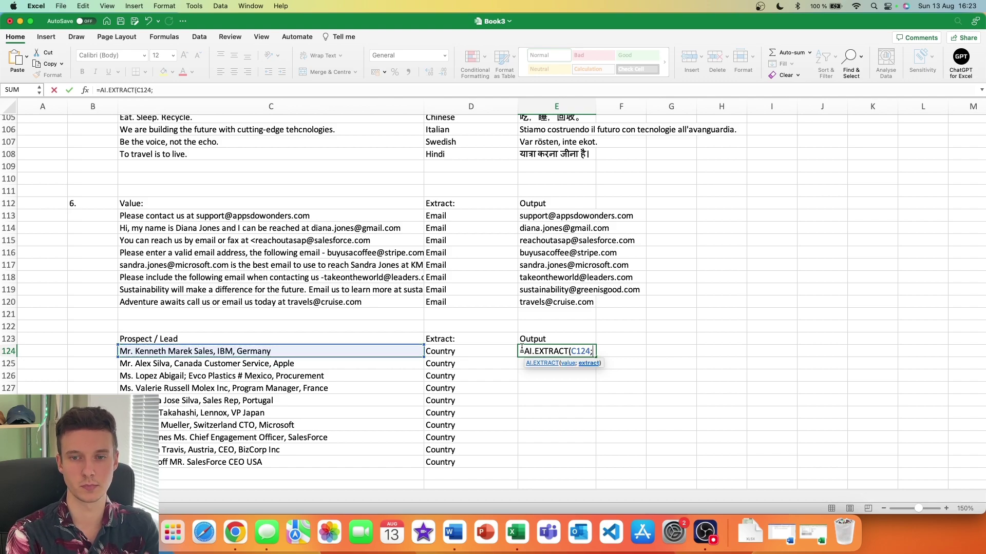
pyautogui.click(467, 352)
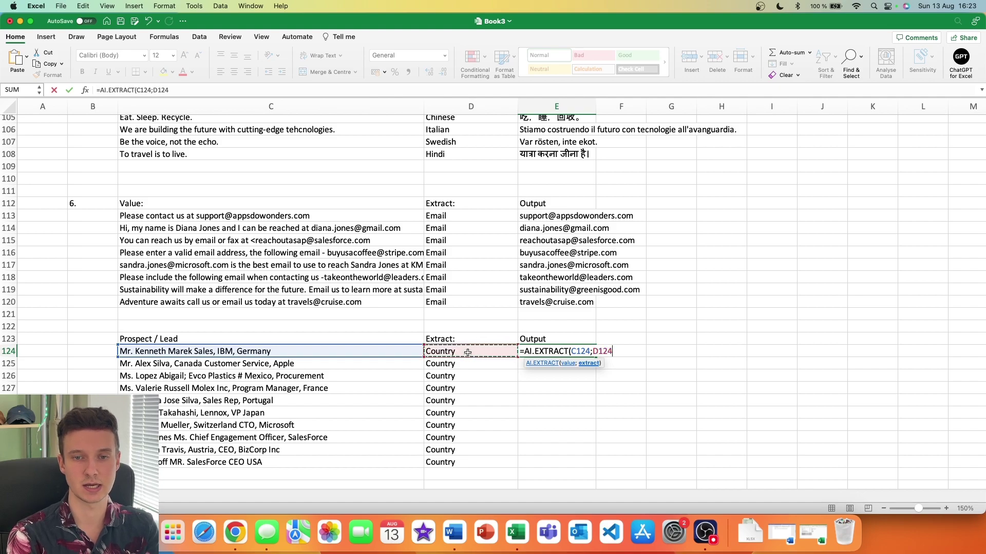
pyautogui.write(')')
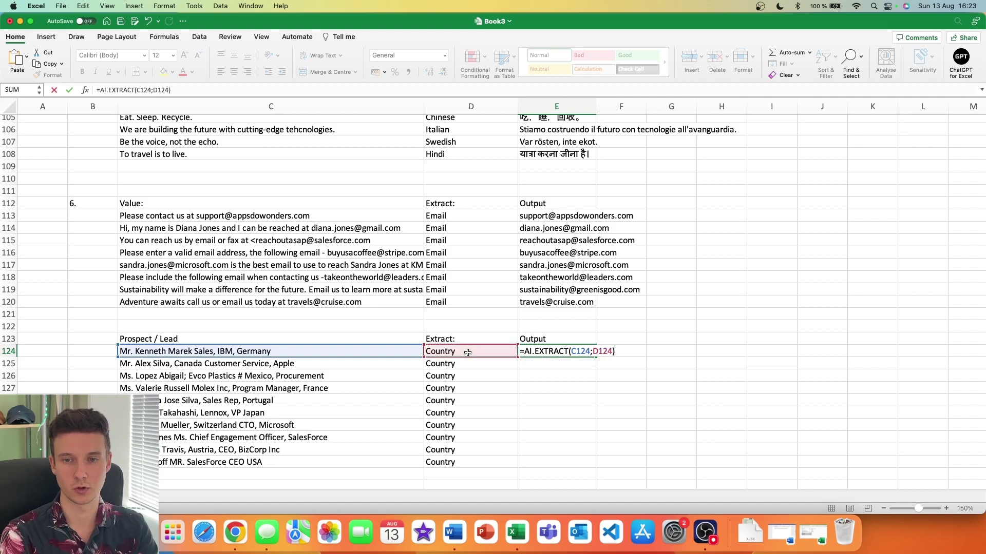
pyautogui.press('Return')
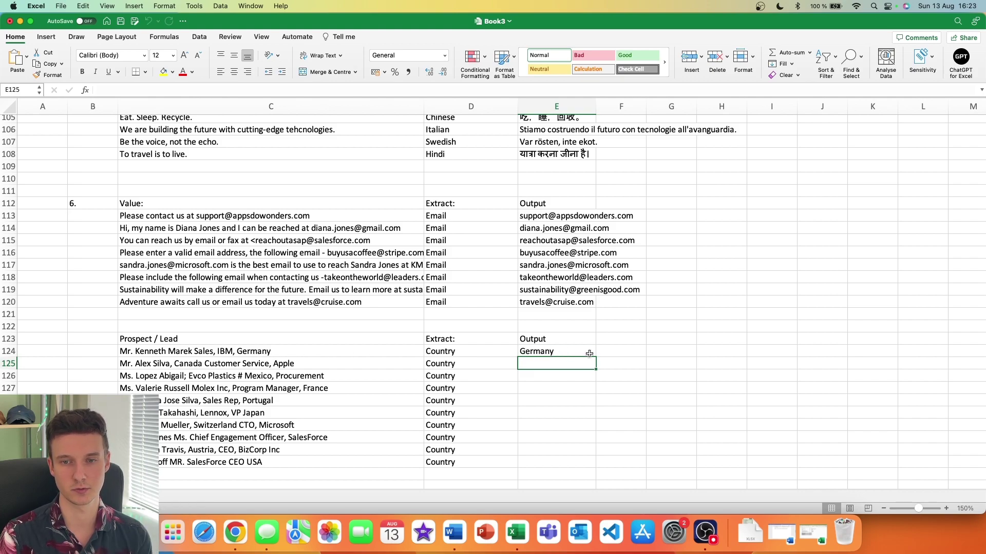
pyautogui.click(587, 353)
pyautogui.moveTo(595, 357); pyautogui.dragTo(586, 464)
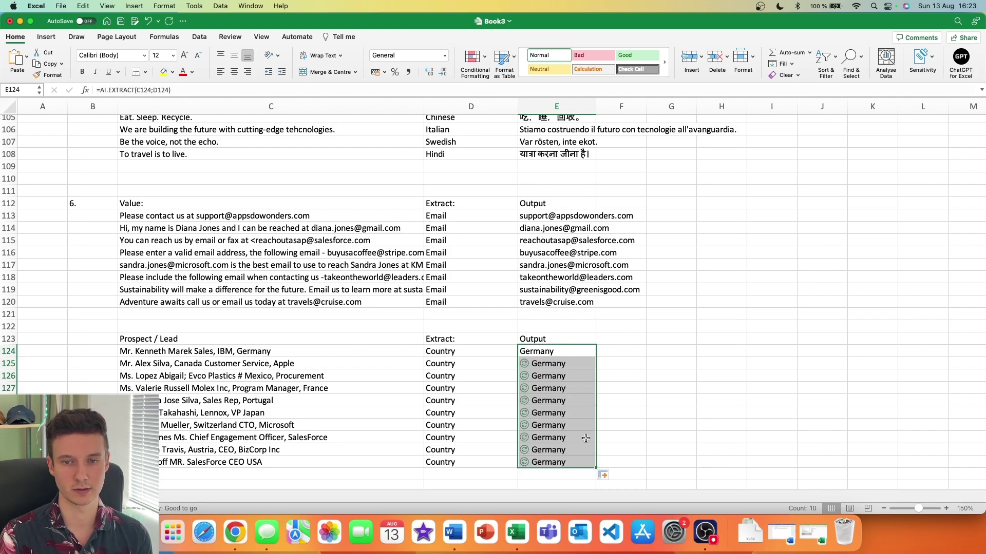